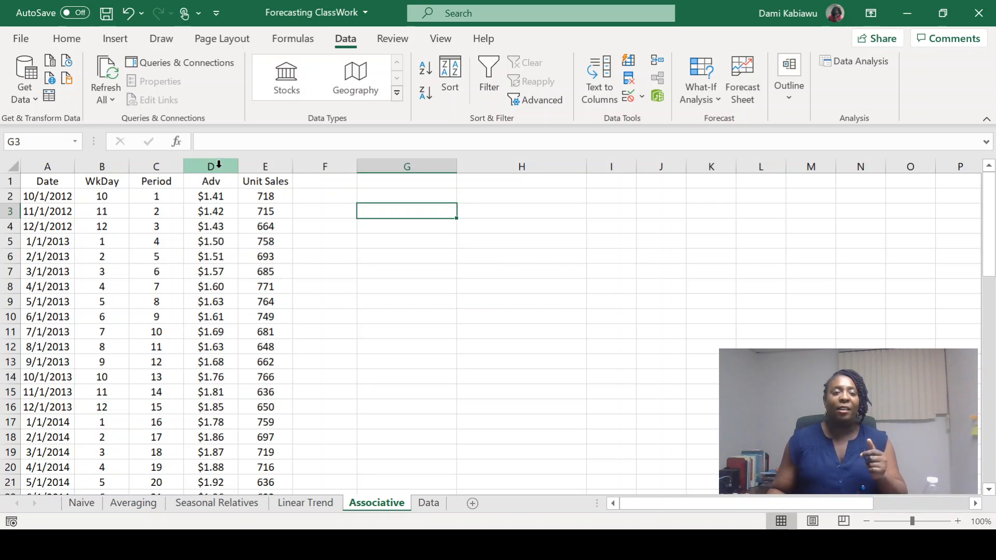
# - Rename the WkDay column header in cell B1 as Month
pyautogui.click(108, 182)
pyautogui.write('Month')
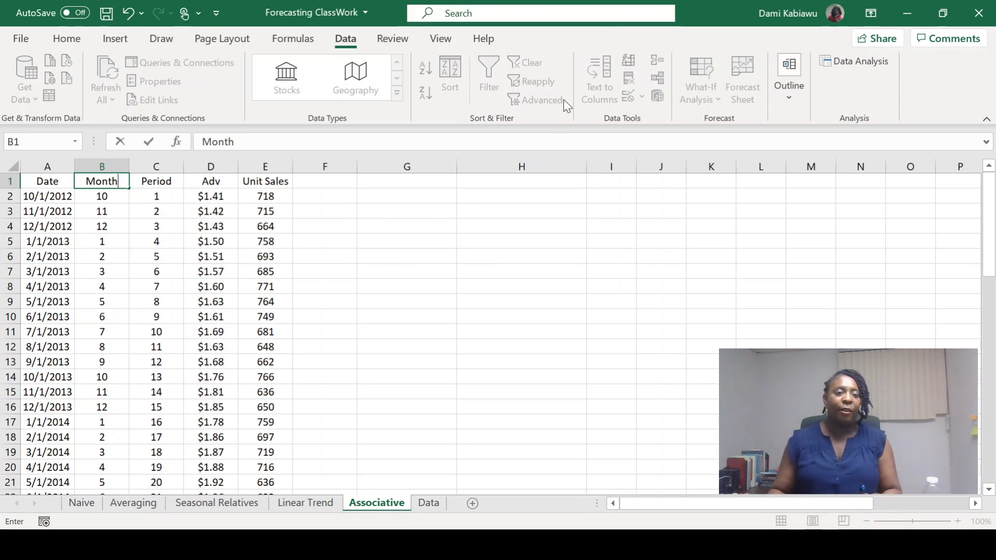
pyautogui.press('Return')
pyautogui.click(138, 198)
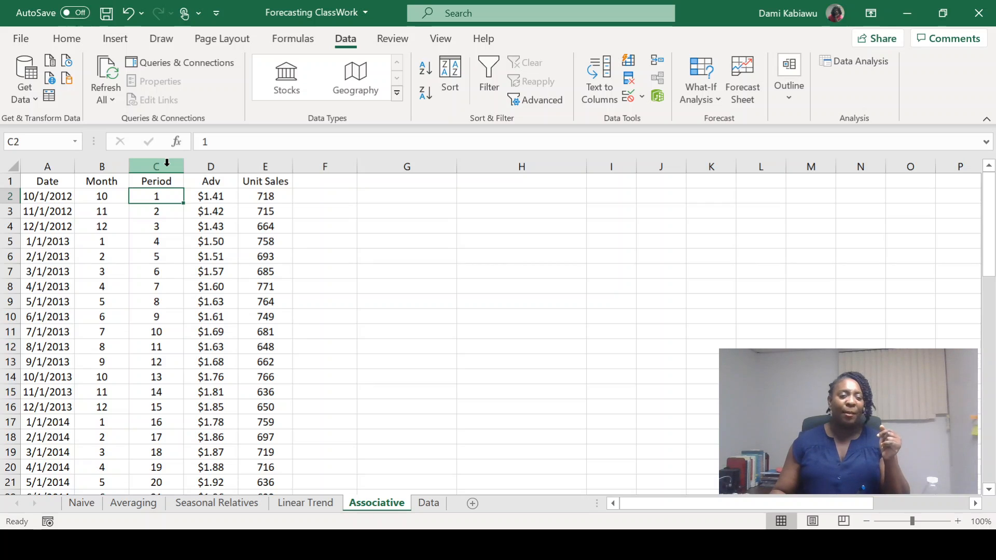
pyautogui.click(216, 183)
pyautogui.moveTo(213, 196); pyautogui.dragTo(210, 361)
pyautogui.click(261, 185)
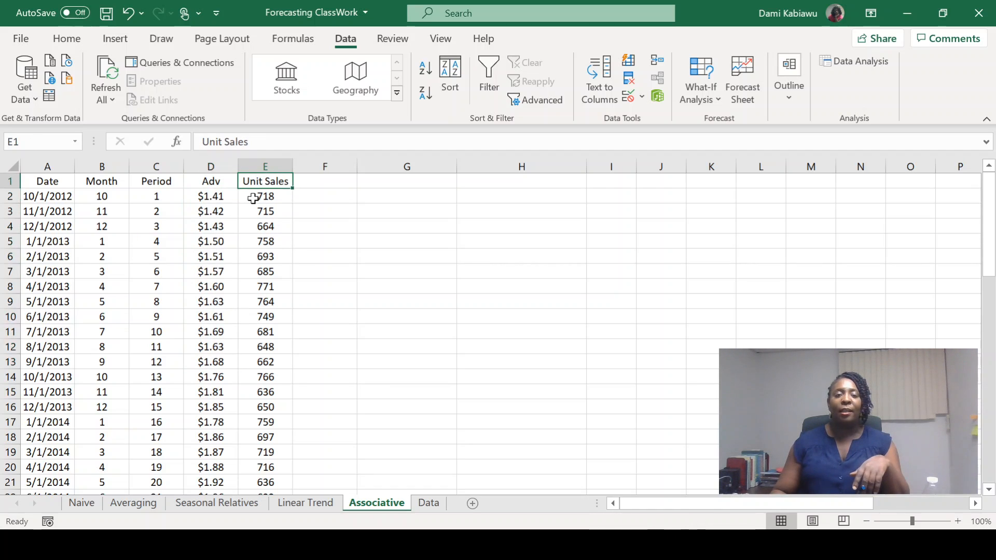
pyautogui.moveTo(256, 197); pyautogui.dragTo(240, 485)
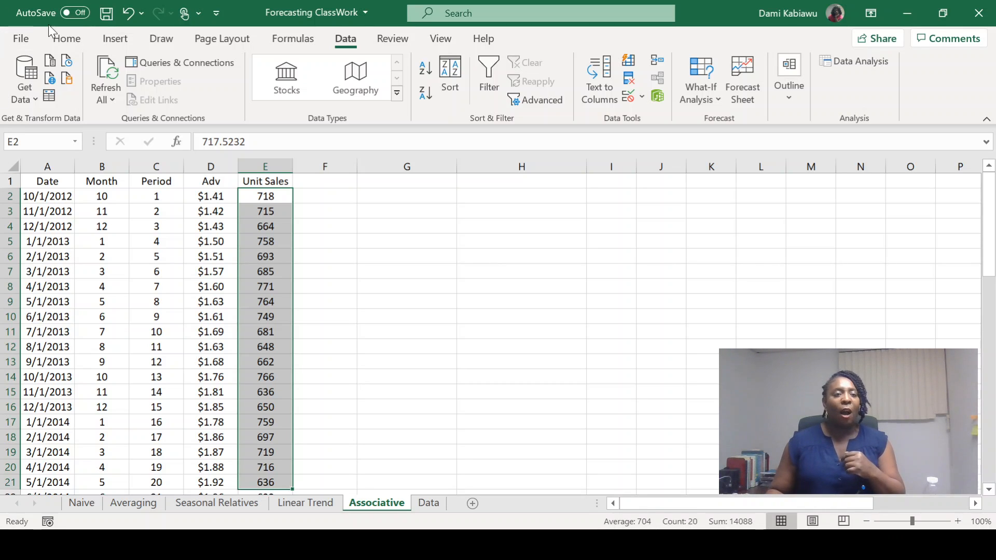
pyautogui.click(21, 39)
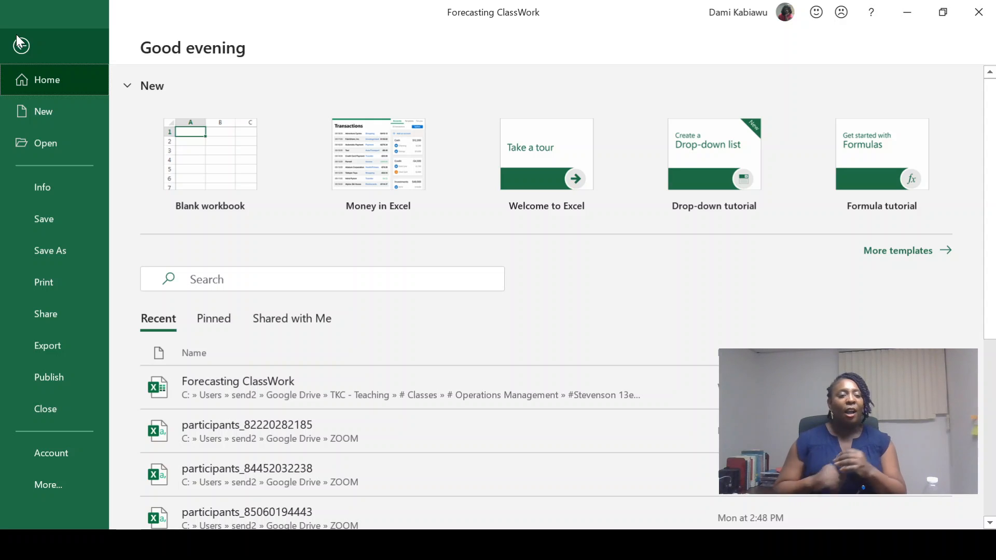
pyautogui.click(50, 488)
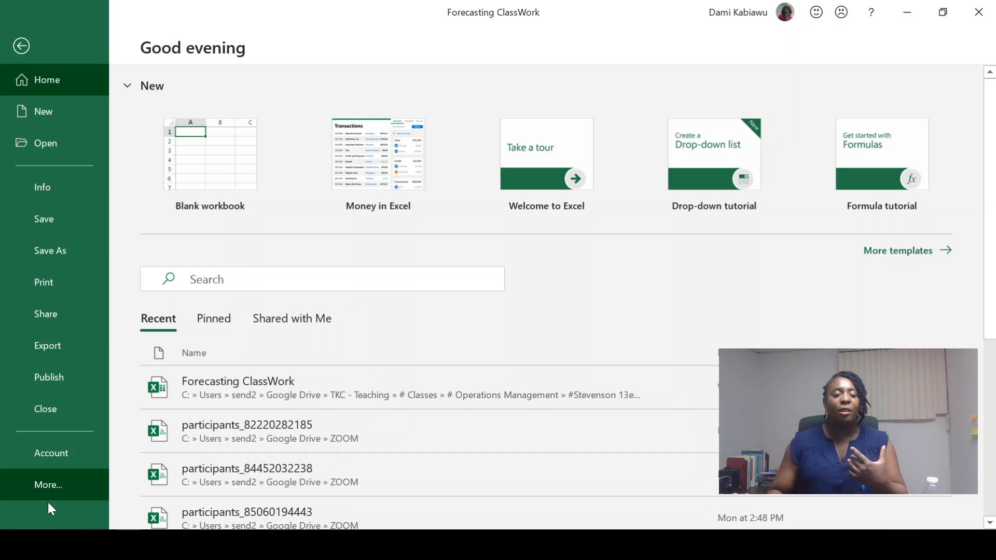
pyautogui.press('Escape')
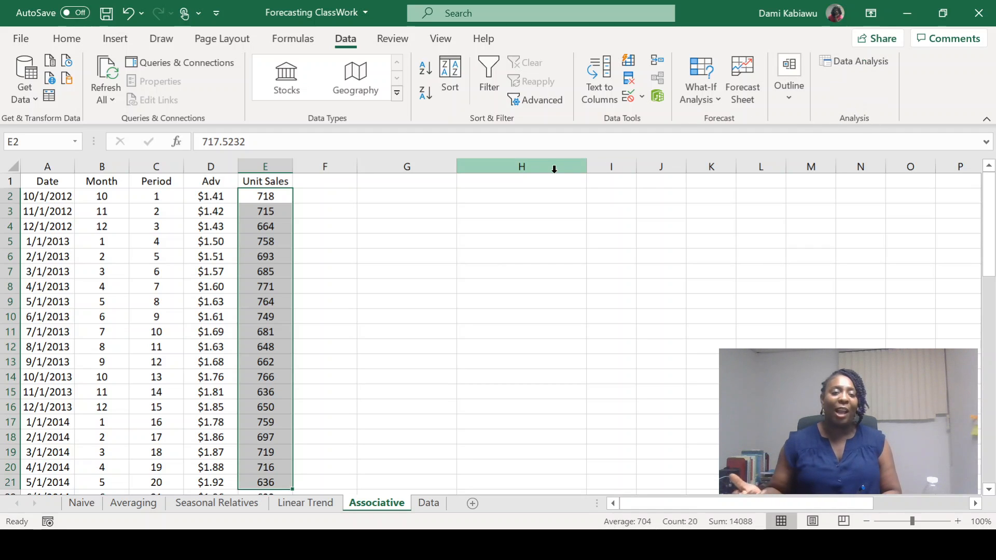
# - Start a Regression data analysis and set the Unit Sales column, including its header, as the Y input range
pyautogui.click(854, 62)
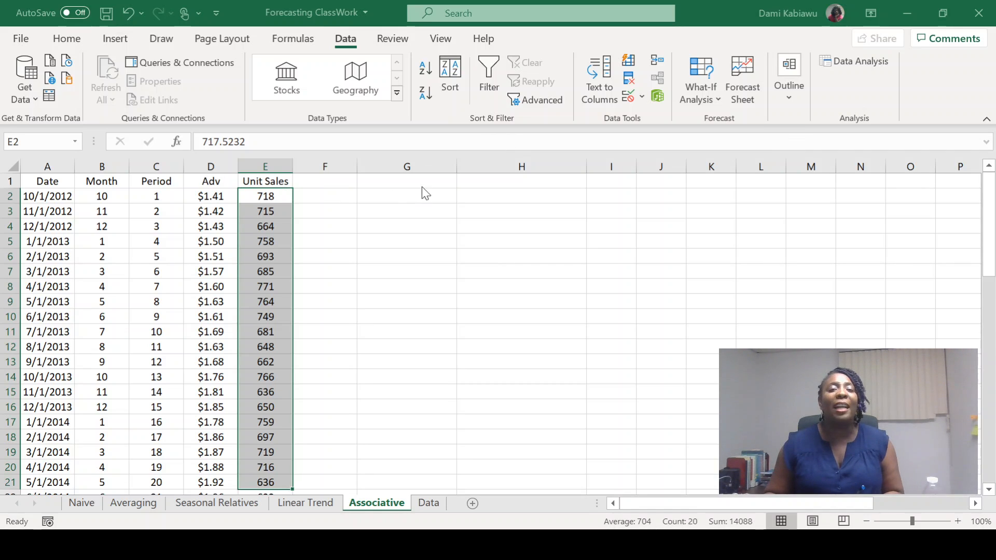
pyautogui.click(652, 143)
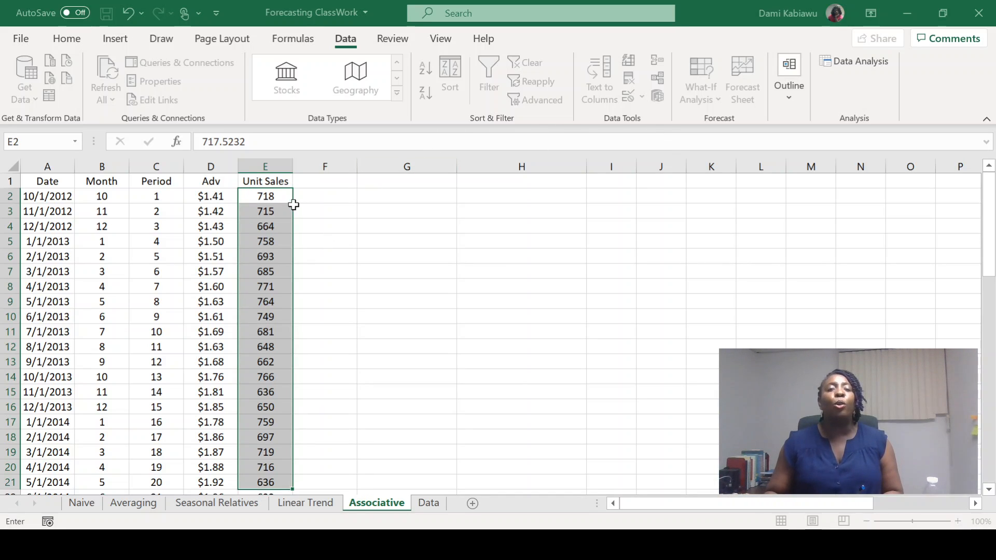
pyautogui.click(271, 183)
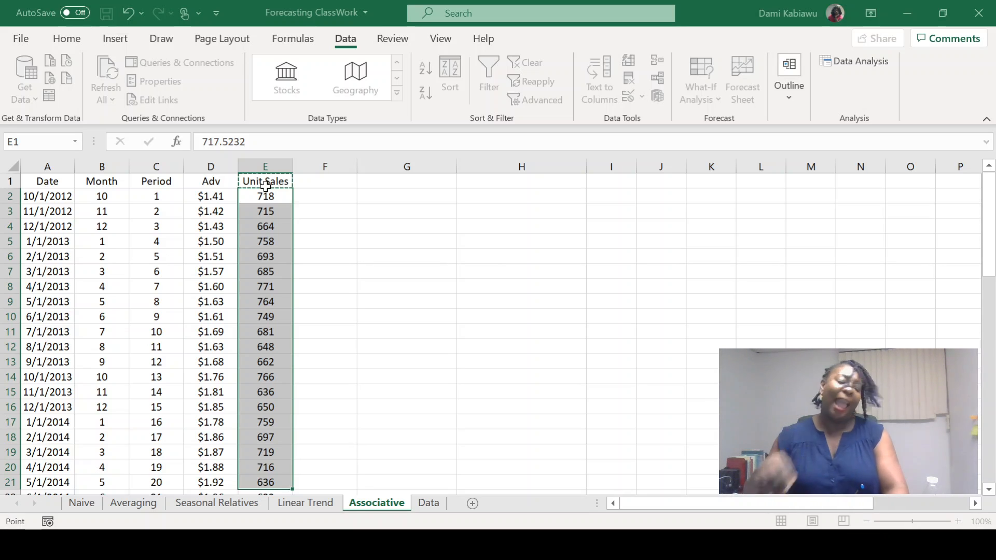
pyautogui.moveTo(265, 184); pyautogui.dragTo(274, 471)
# - Set the Adv column with its header, D1:D60, as the regression's X input range
pyautogui.click(638, 164)
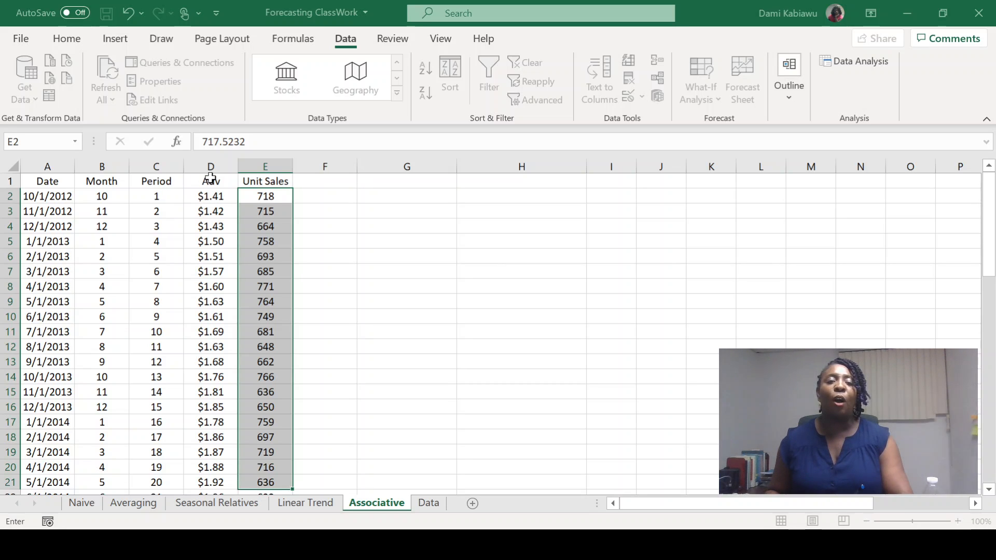
pyautogui.moveTo(210, 179); pyautogui.dragTo(240, 455)
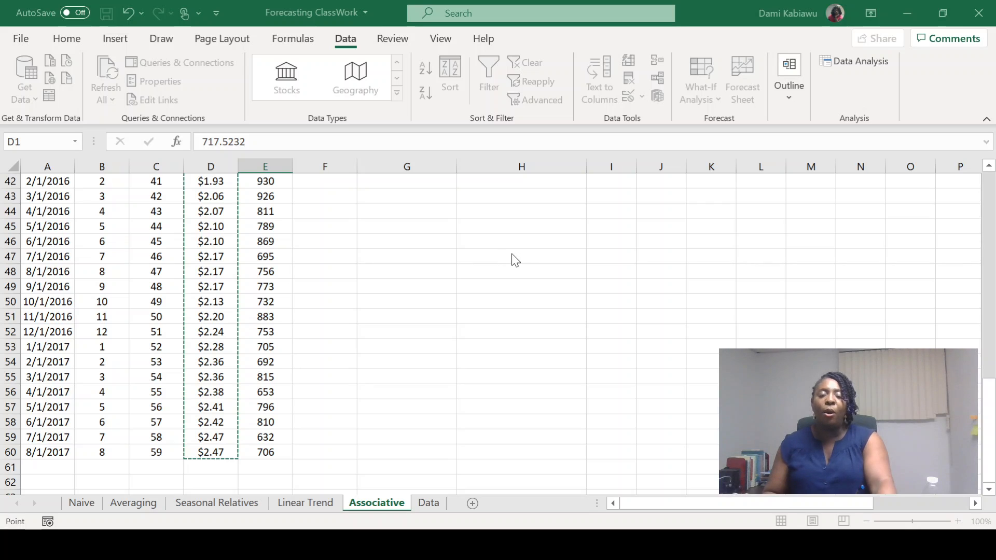
pyautogui.press('Tab')
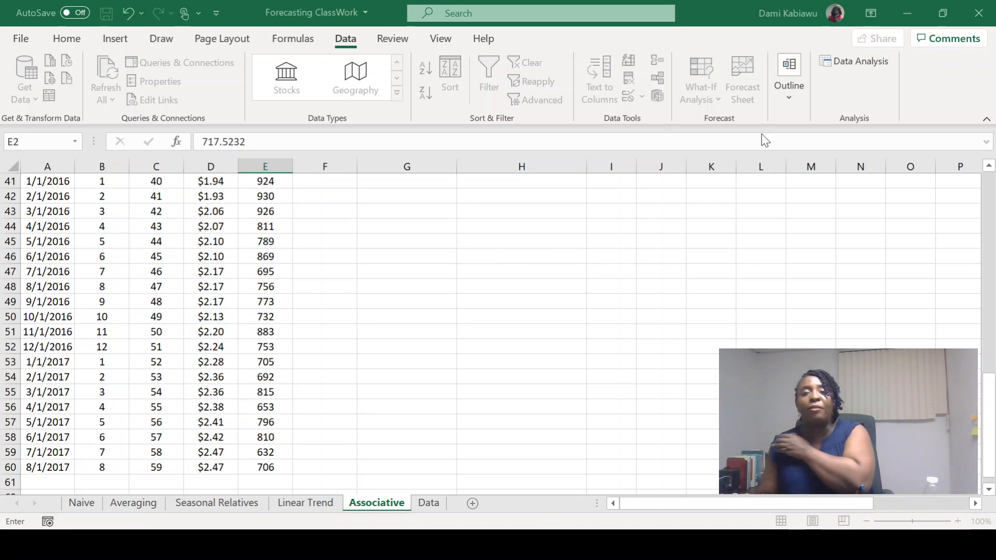
# - Run the regression using the header row as labels, with the output range starting at cell J1
pyautogui.scroll(10, 680, 257)
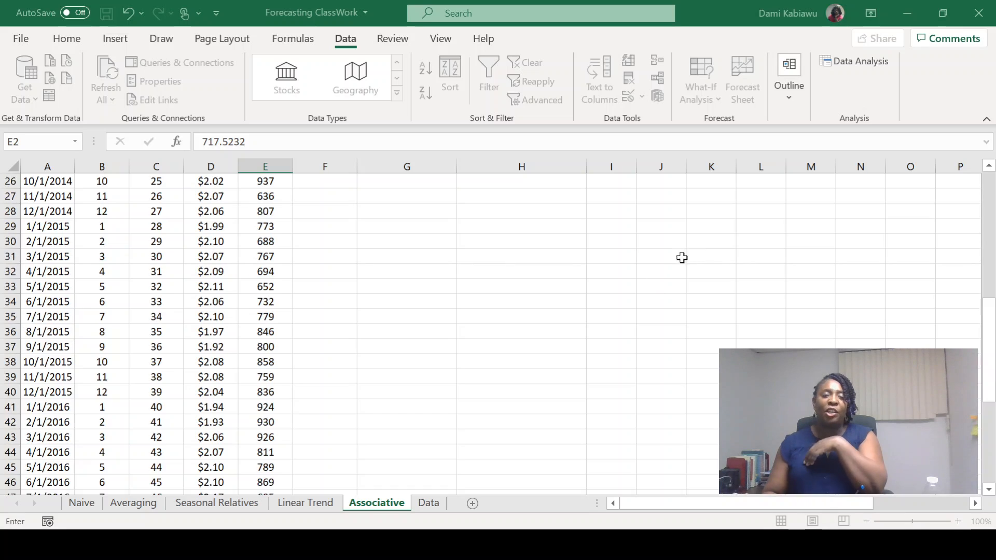
pyautogui.hotkey('shift', 'Up')
pyautogui.hotkey('shift', 'Up')
pyautogui.hotkey('shift', 'Up')
pyautogui.hotkey('shift', 'Up')
pyautogui.hotkey('shift', 'Up')
pyautogui.hotkey('shift', 'Up')
pyautogui.hotkey('shift', 'Up')
pyautogui.hotkey('shift', 'Up')
pyautogui.hotkey('shift', 'Up')
pyautogui.hotkey('shift', 'Up')
pyautogui.scroll(4, 931, 253)
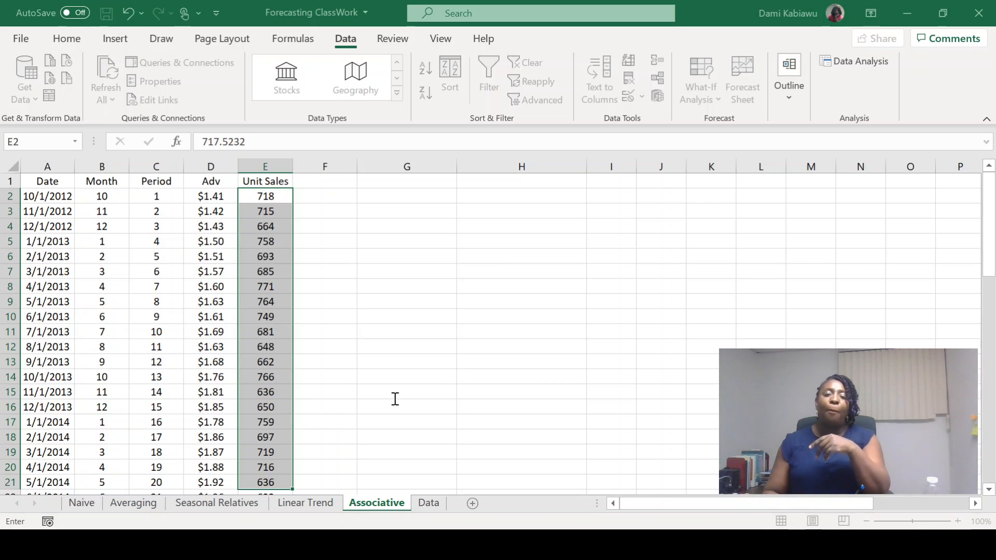
pyautogui.click(671, 181)
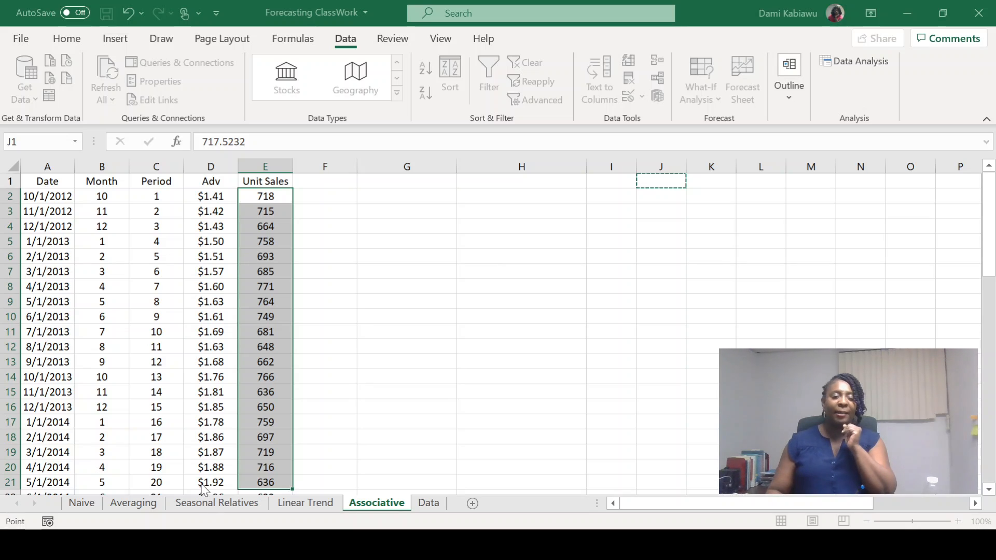
pyautogui.press('Return')
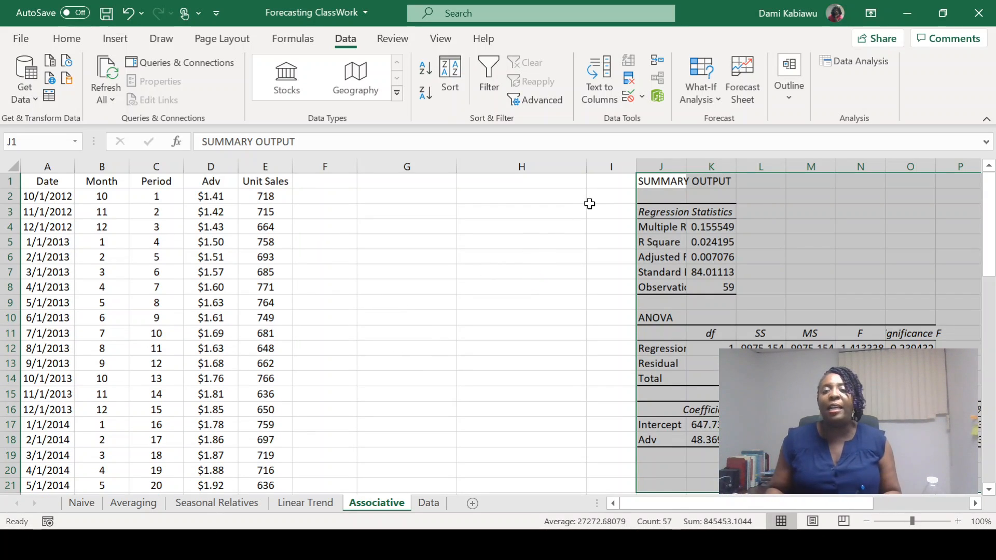
# - Fit the width of column J to its contents and relabel the Intercept row as alpha
pyautogui.doubleClick(684, 168)
pyautogui.click(707, 424)
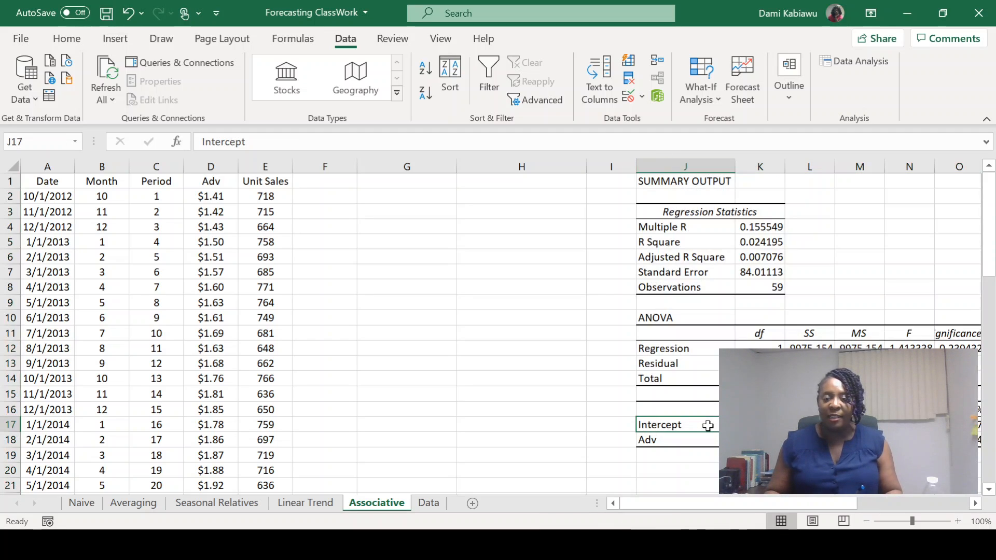
pyautogui.write('alp')
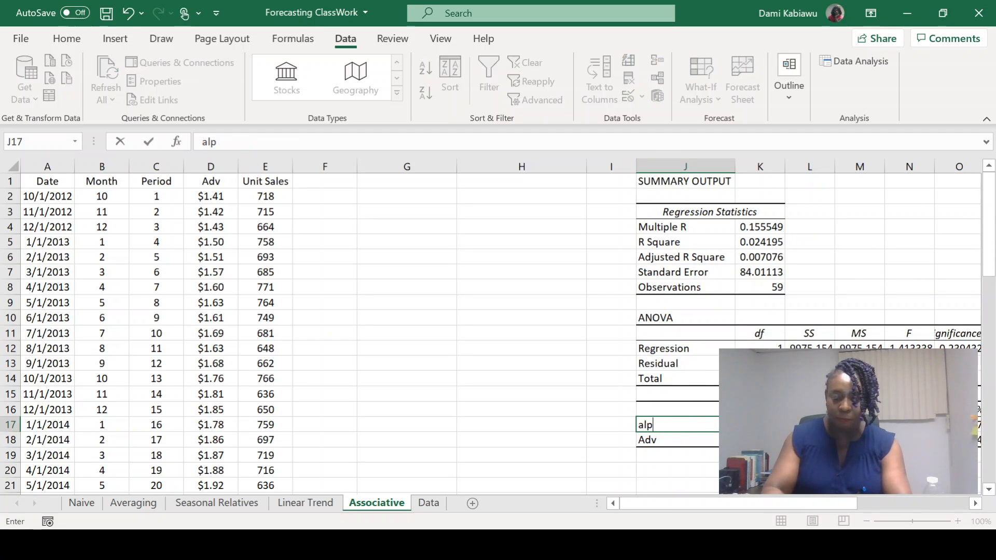
pyautogui.write('ha')
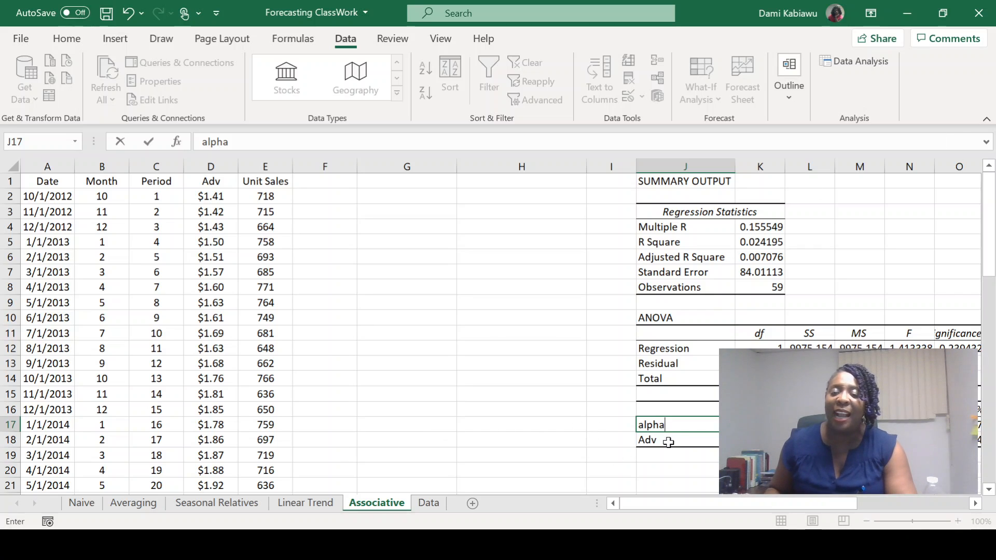
# - Relabel the Adv row of the coefficients table as slope
pyautogui.moveTo(667, 440); pyautogui.dragTo(689, 444)
pyautogui.click(760, 439)
pyautogui.click(688, 440)
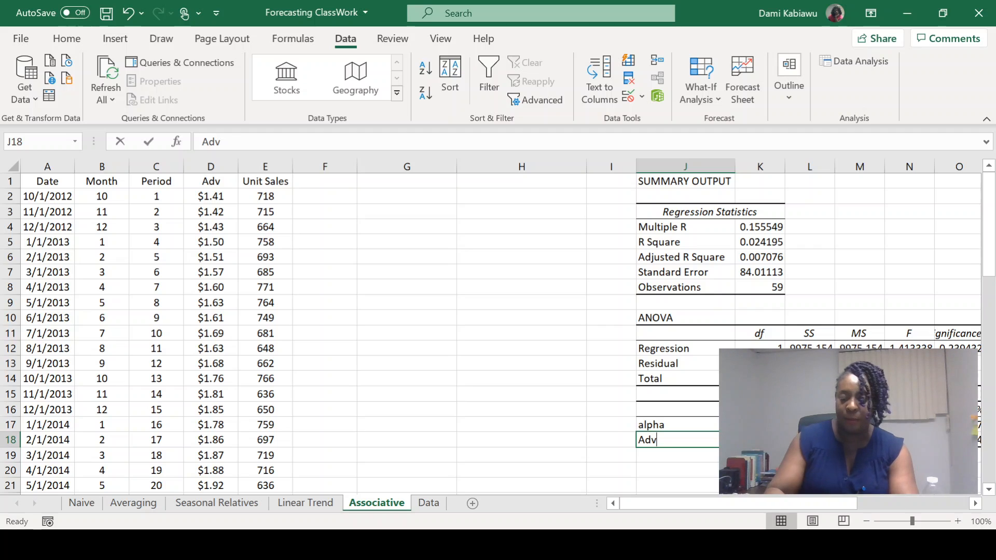
pyautogui.write('slope')
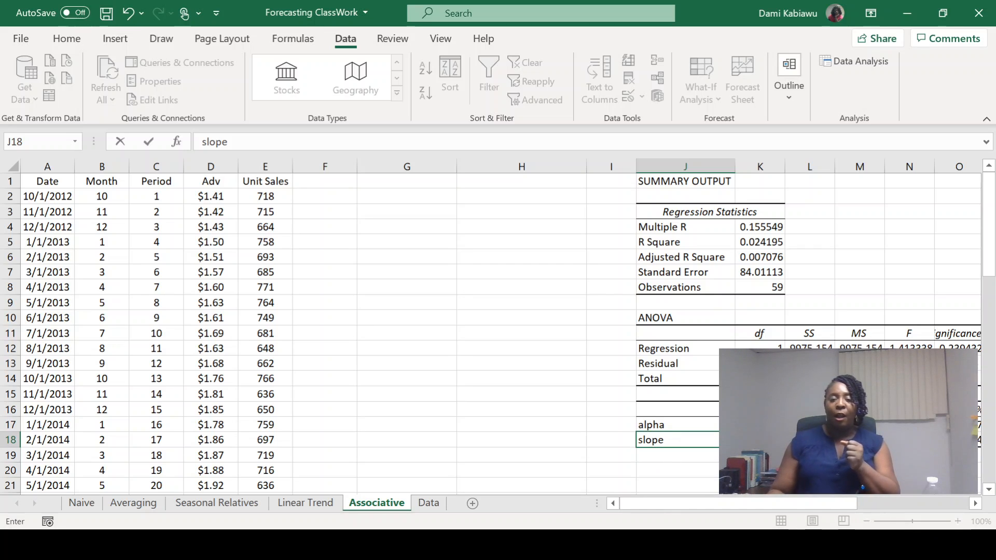
# - Delete the regression statistics and ANOVA cells J1:R14, shifting the coefficients table up
pyautogui.moveTo(667, 515); pyautogui.dragTo(869, 513)
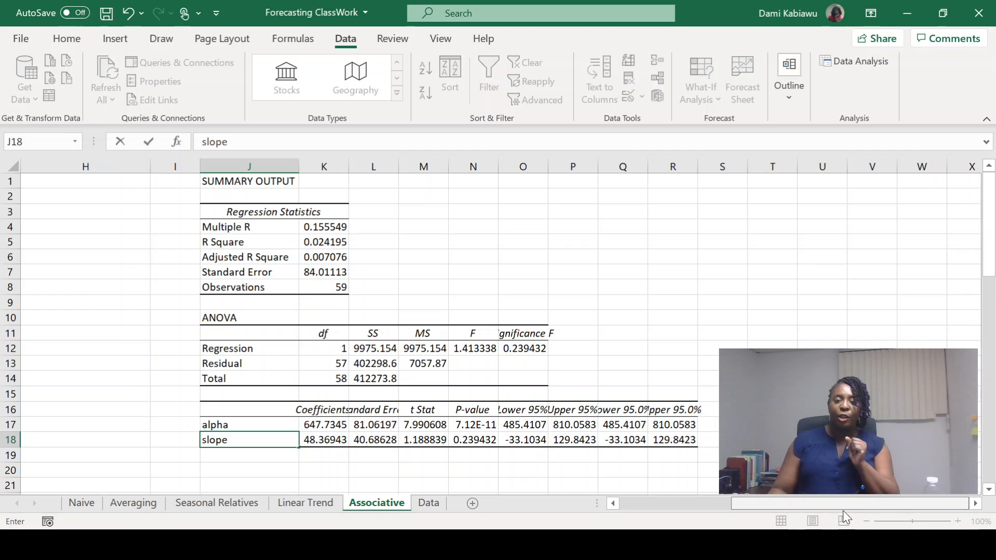
pyautogui.moveTo(206, 176); pyautogui.dragTo(694, 382)
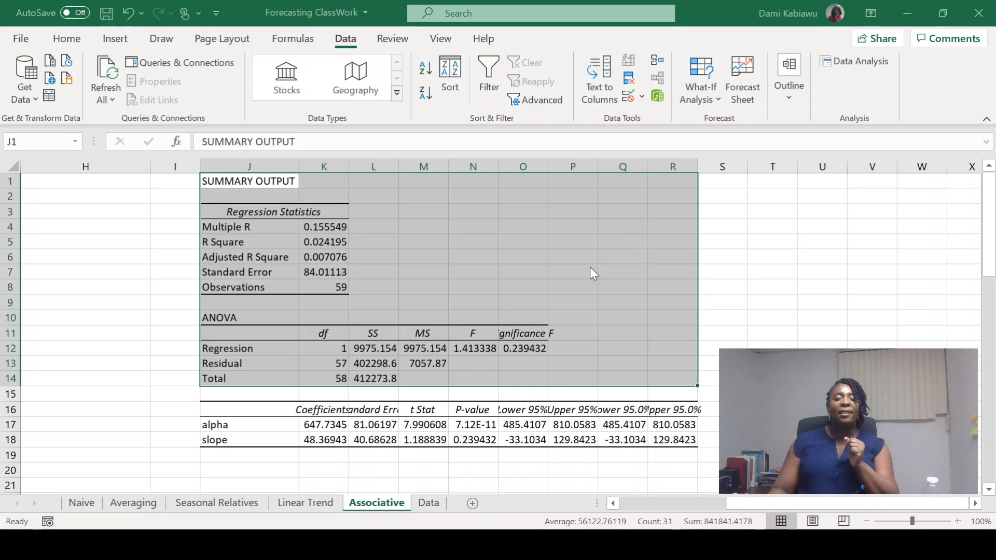
pyautogui.click(591, 281)
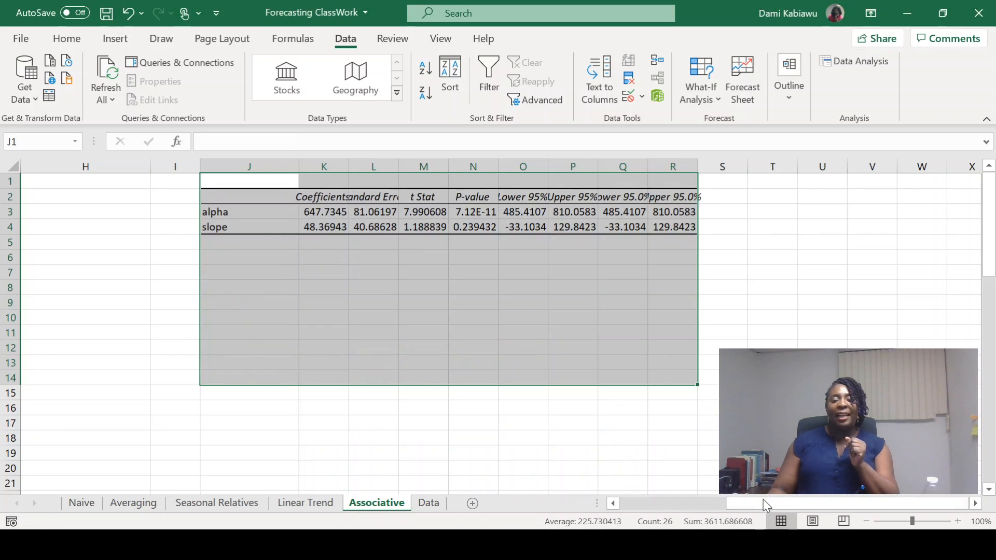
# - Calculate the intercept of Unit Sales against Adv in cell J7 with =INTERCEPT(E2:E60,D2:D60)
pyautogui.moveTo(764, 499); pyautogui.dragTo(672, 501)
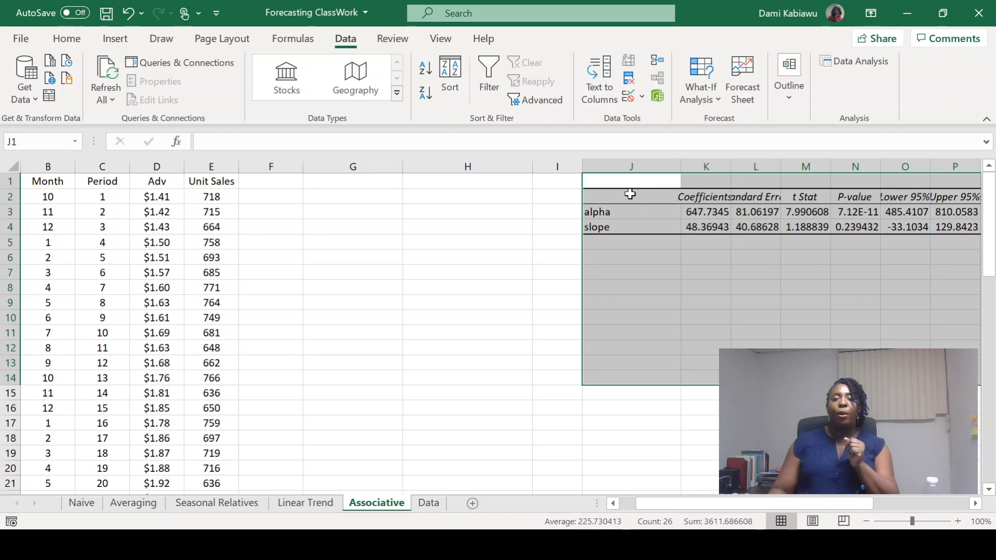
pyautogui.moveTo(630, 181); pyautogui.dragTo(706, 232)
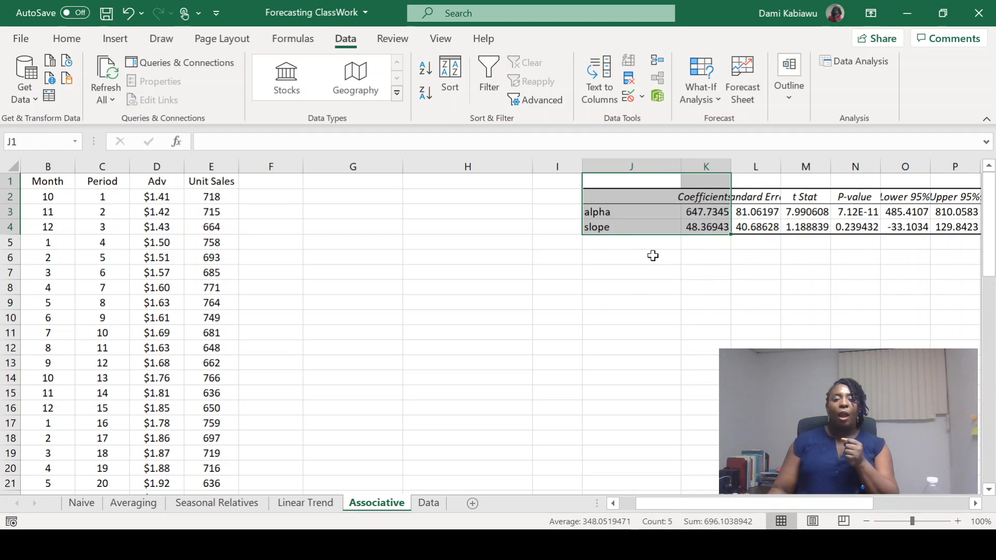
pyautogui.click(648, 267)
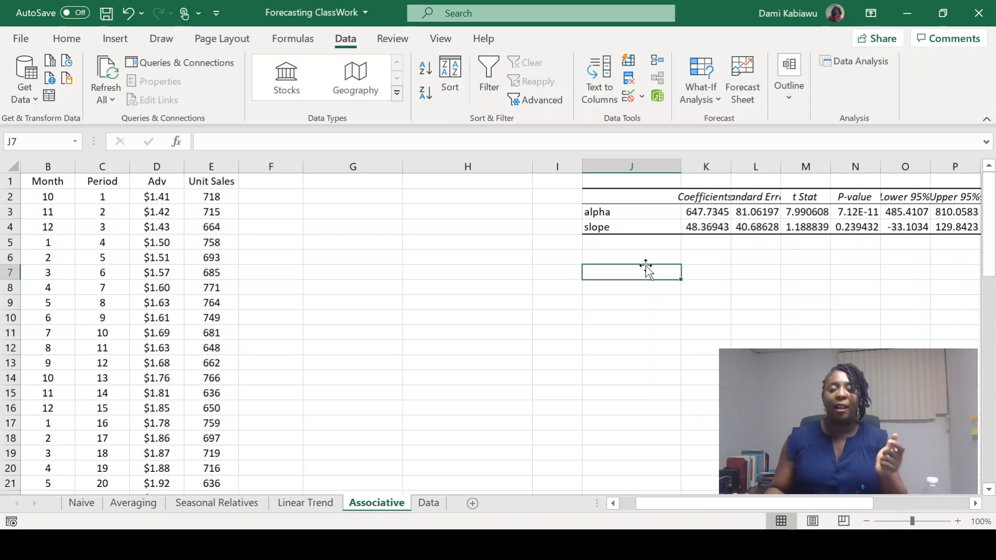
pyautogui.write('=inter')
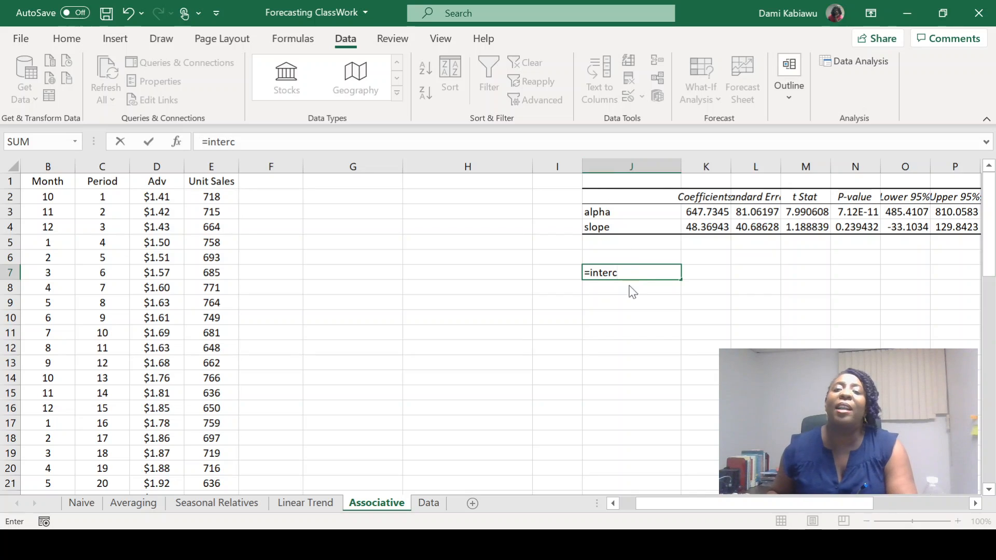
pyautogui.write('c')
pyautogui.press('Tab')
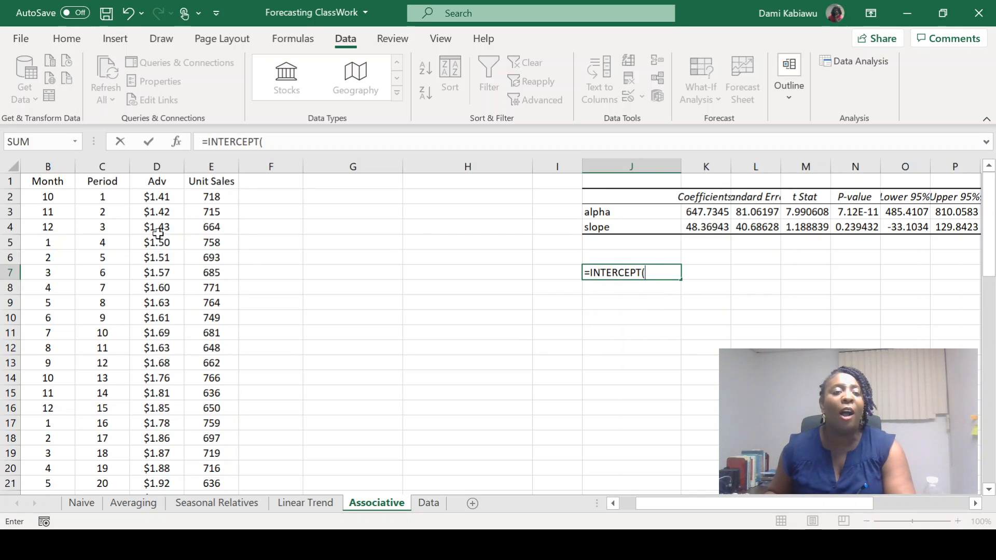
pyautogui.moveTo(211, 196); pyautogui.dragTo(211, 436)
pyautogui.write(',')
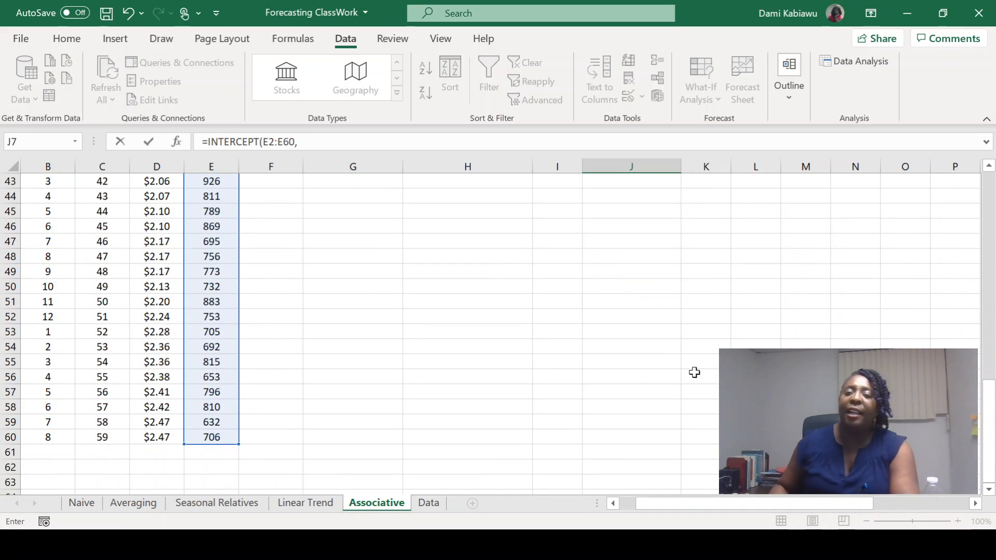
pyautogui.scroll(14, 240, 251)
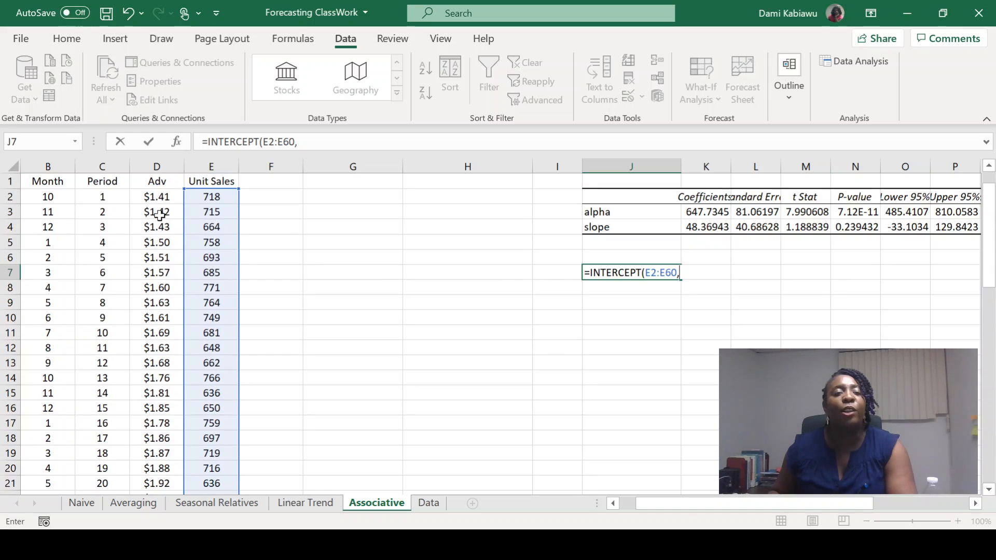
pyautogui.moveTo(164, 195); pyautogui.dragTo(163, 449)
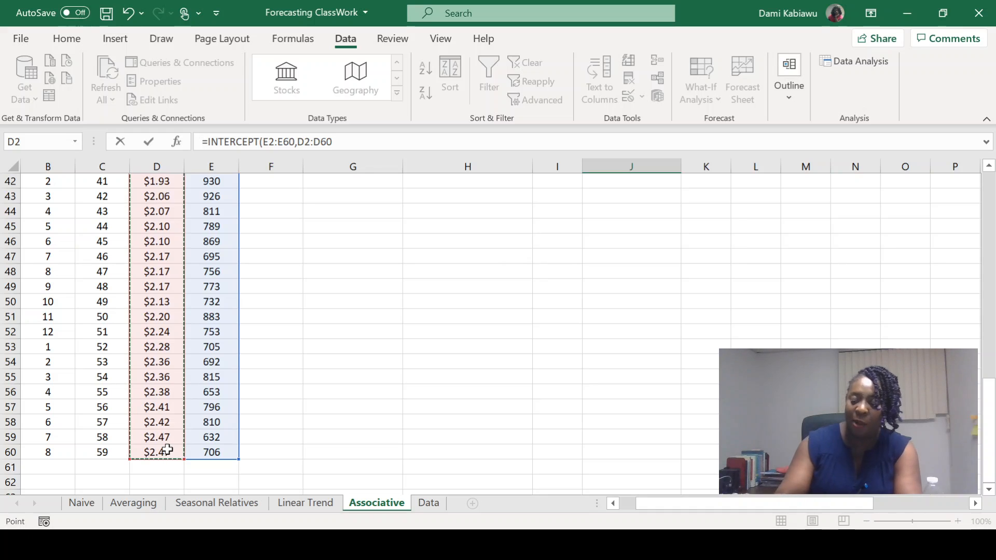
pyautogui.press('Return')
pyautogui.scroll(3, 796, 194)
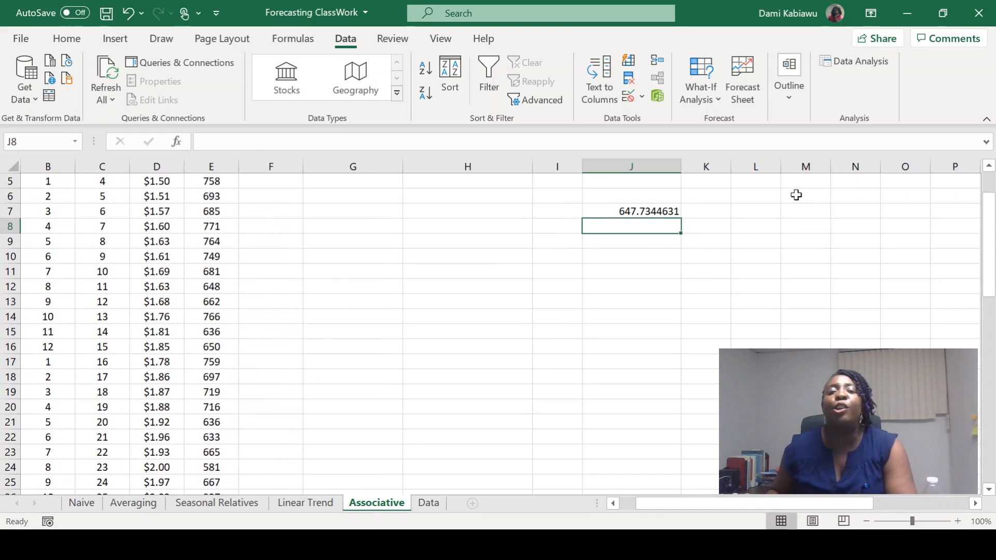
pyautogui.click(657, 273)
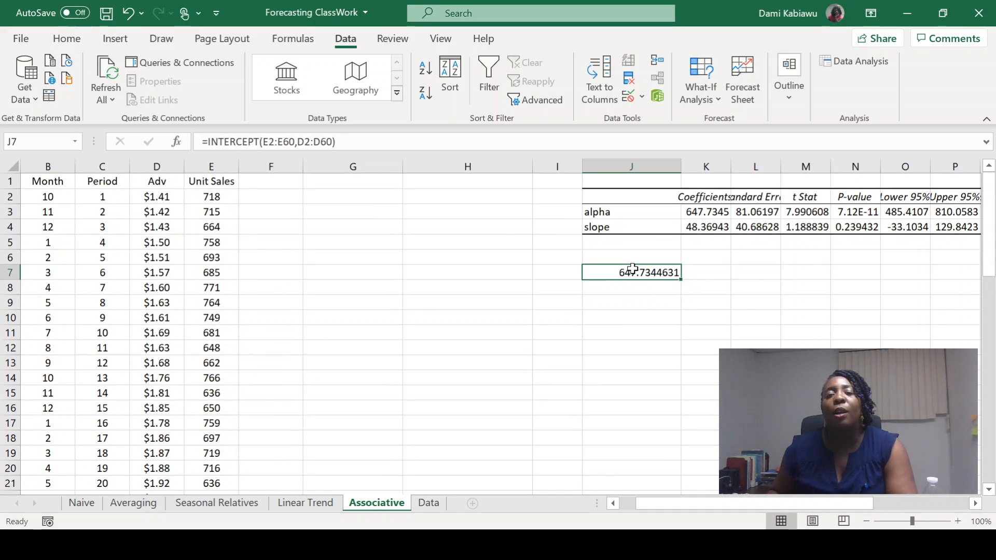
# - Move the intercept formula from J7 to K7 and label cell J7 as intercept
pyautogui.moveTo(635, 265); pyautogui.dragTo(699, 266)
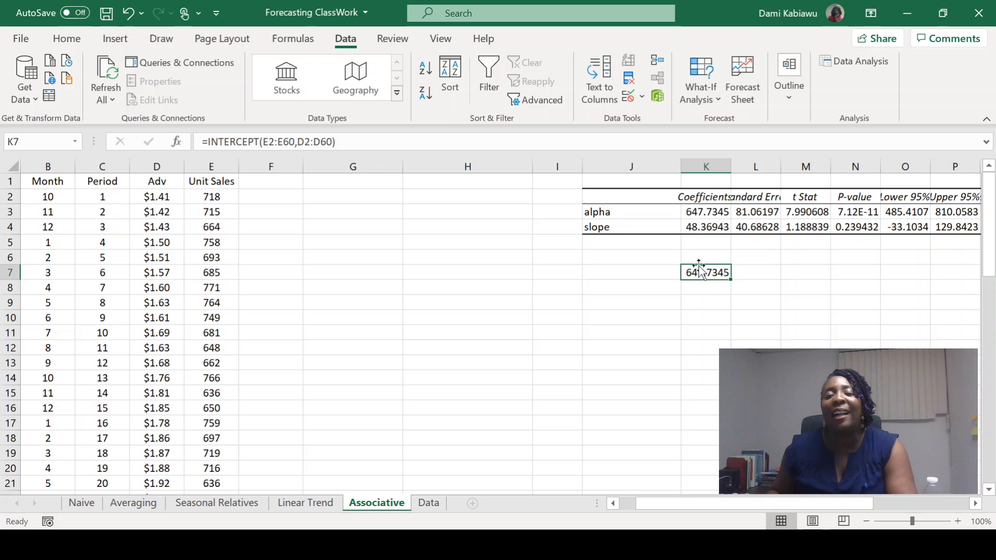
pyautogui.click(706, 210)
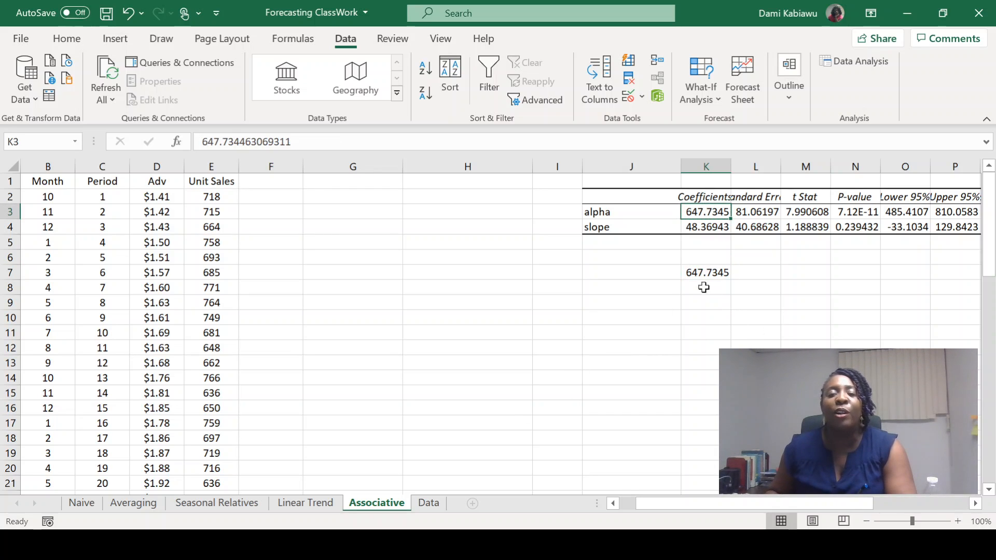
pyautogui.click(648, 271)
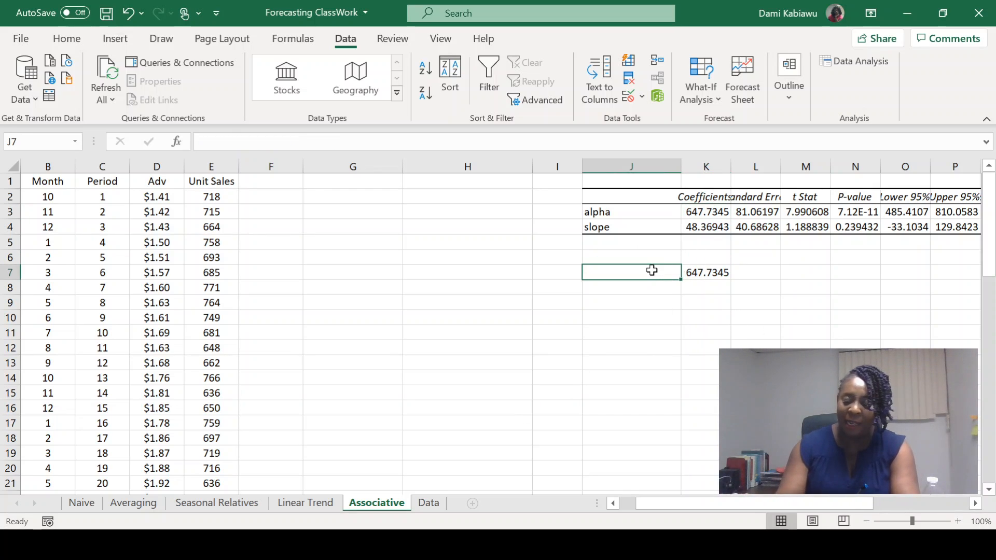
pyautogui.write('intercx')
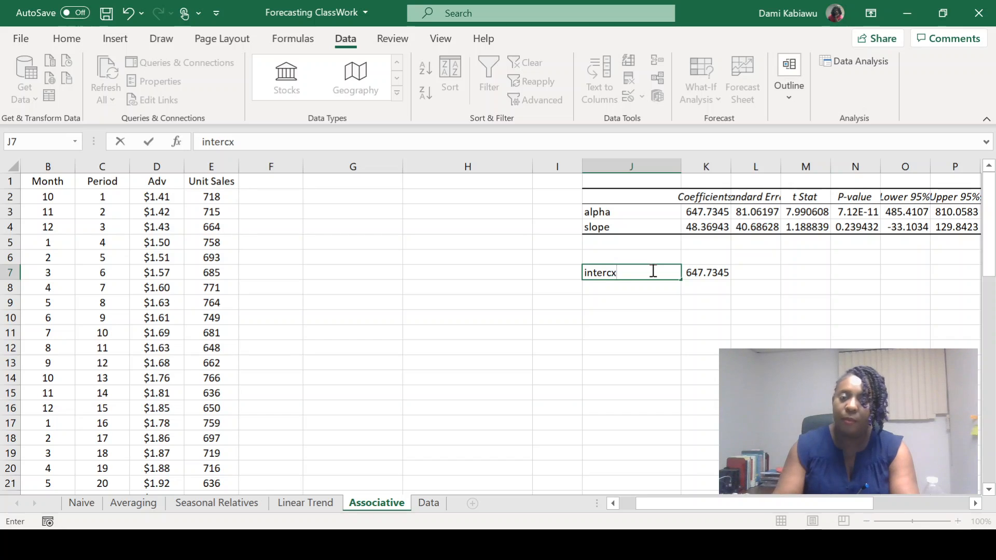
pyautogui.press('BackSpace')
pyautogui.write('ept')
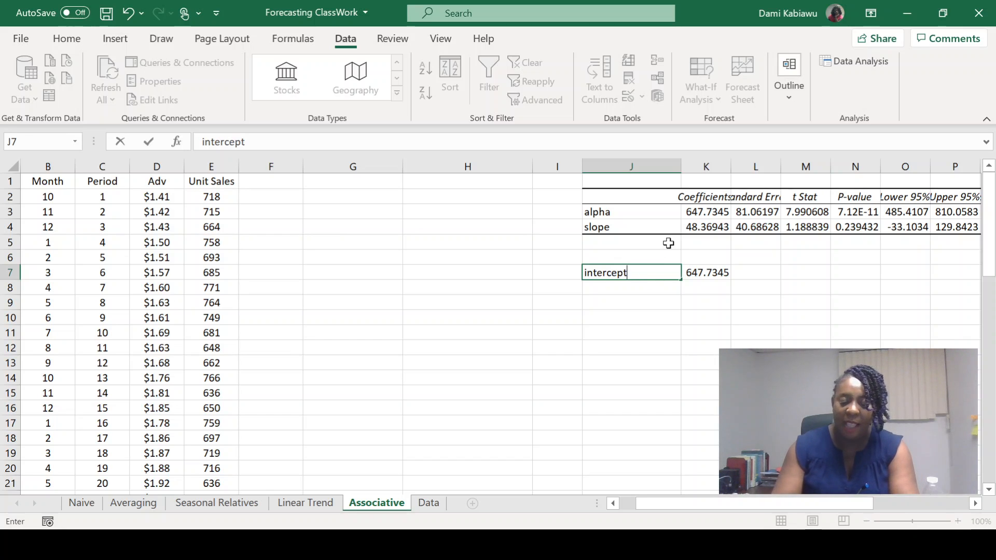
pyautogui.press('Return')
# - Label J8 as slope and calculate the slope of Unit Sales against Adv in K8 with =SLOPE(E2:E60,D2:D60)
pyautogui.write('slope')
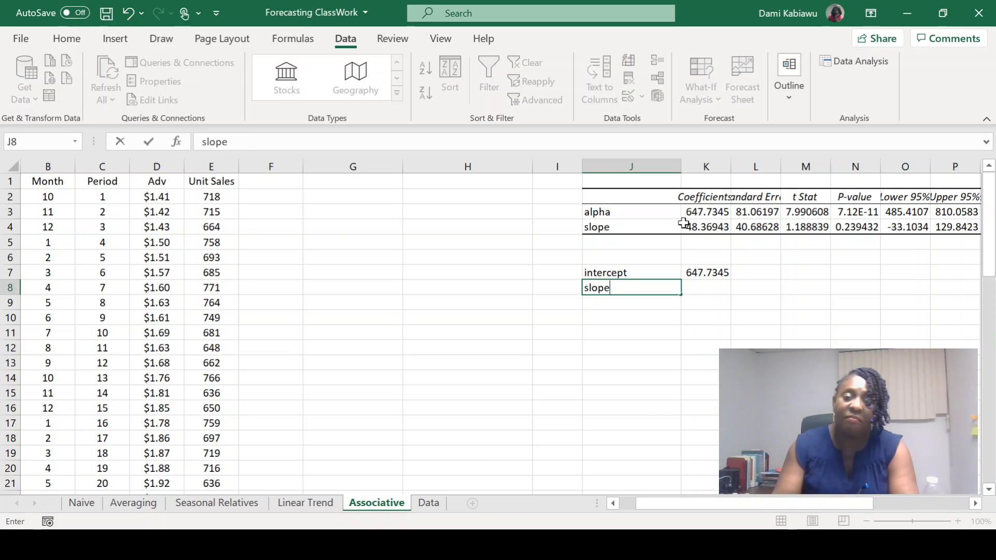
pyautogui.press('Tab')
pyautogui.write('=s')
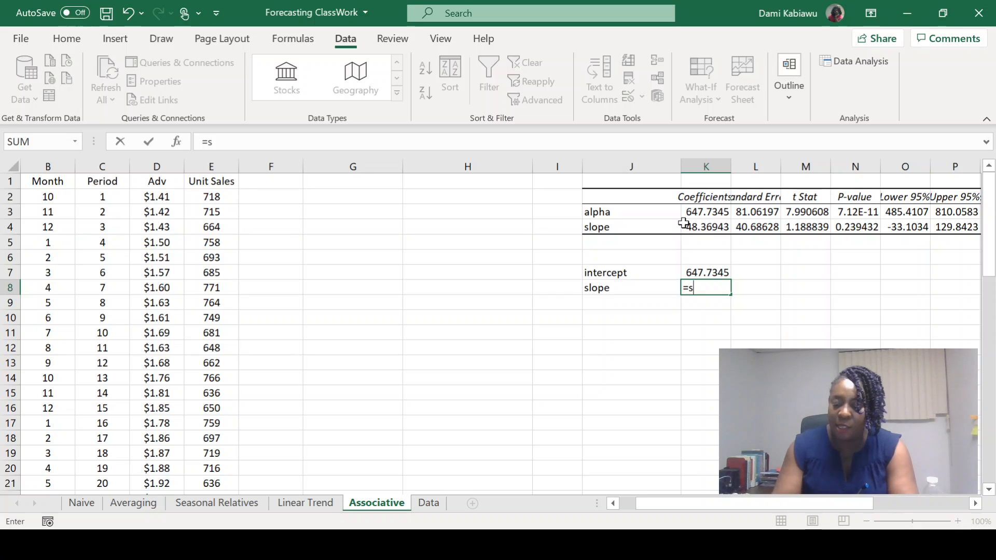
pyautogui.write('lope(')
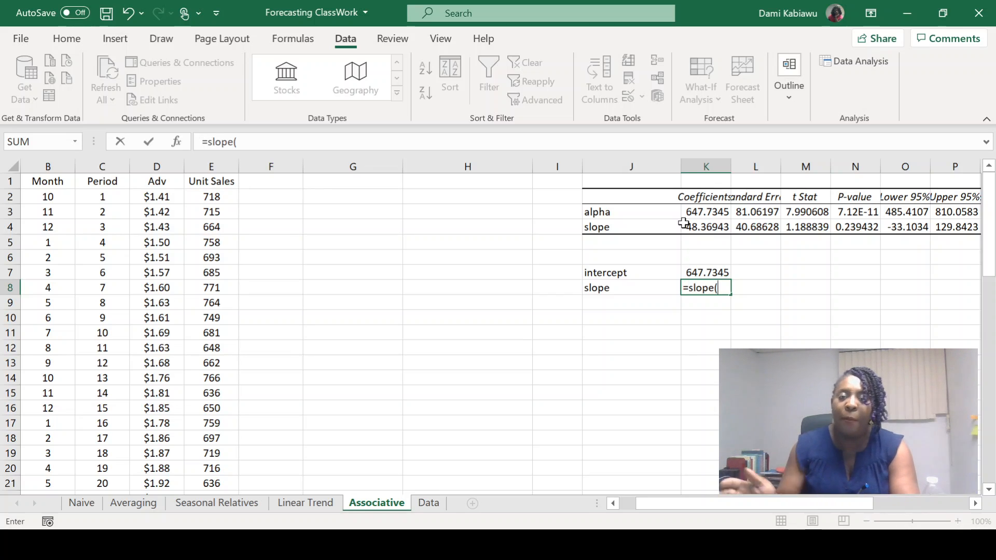
pyautogui.click(202, 198)
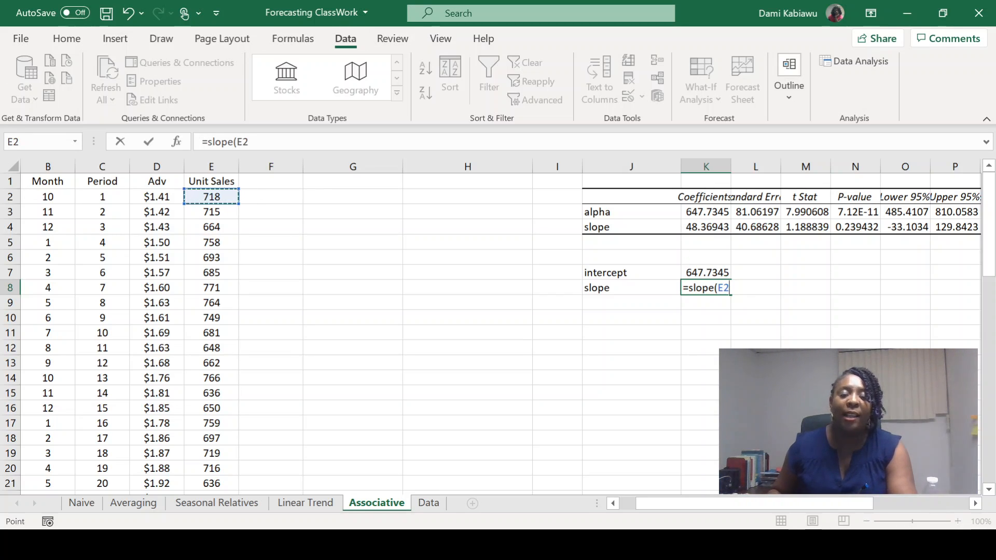
pyautogui.hotkey('ctrl', 'shift', 'Down')
pyautogui.write(',')
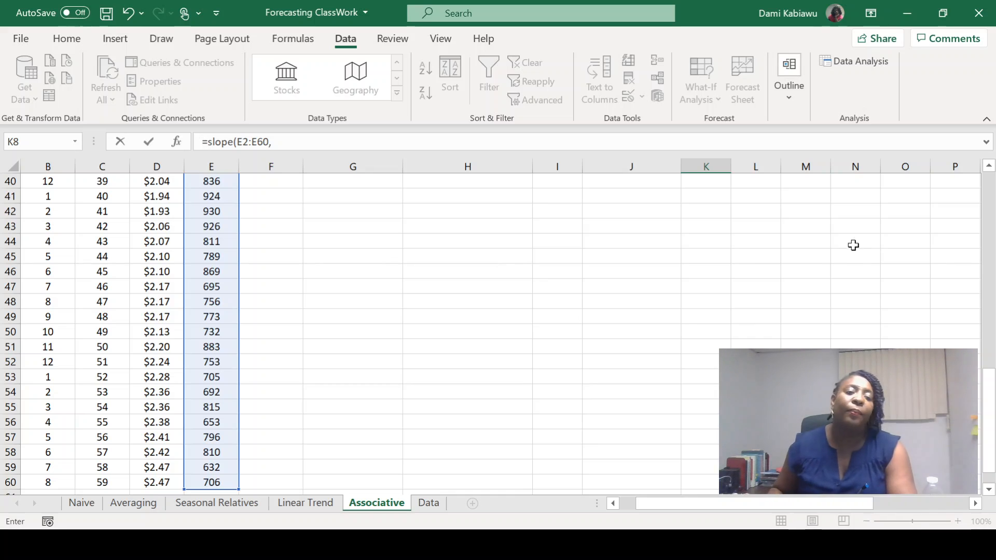
pyautogui.click(137, 479)
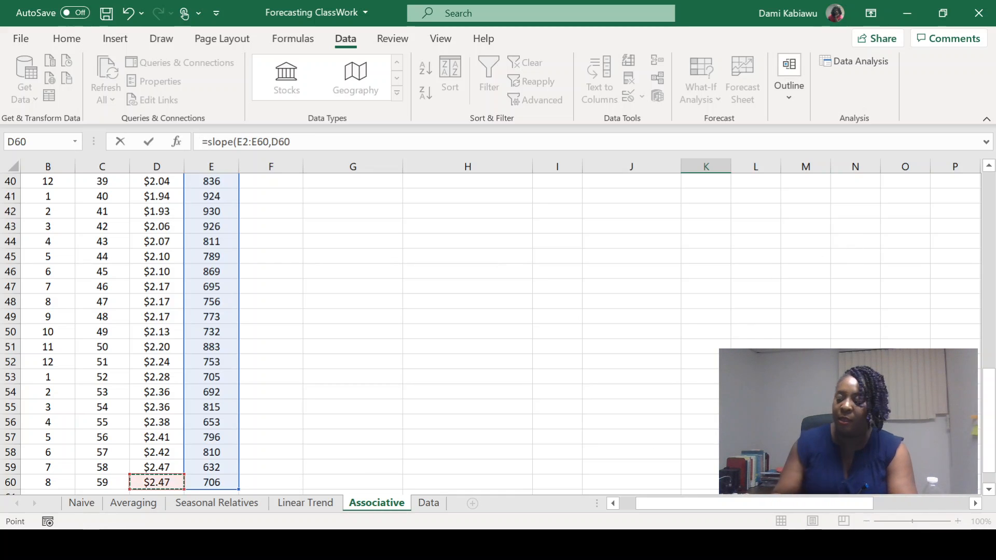
pyautogui.hotkey('ctrl', 'shift', 'Up')
pyautogui.hotkey('shift', 'Down')
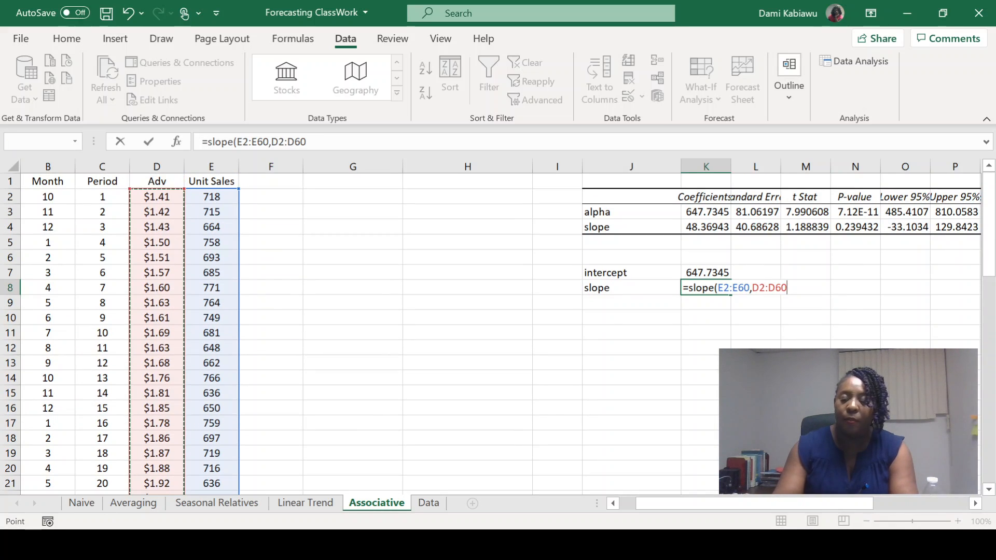
pyautogui.write(')')
pyautogui.press('Return')
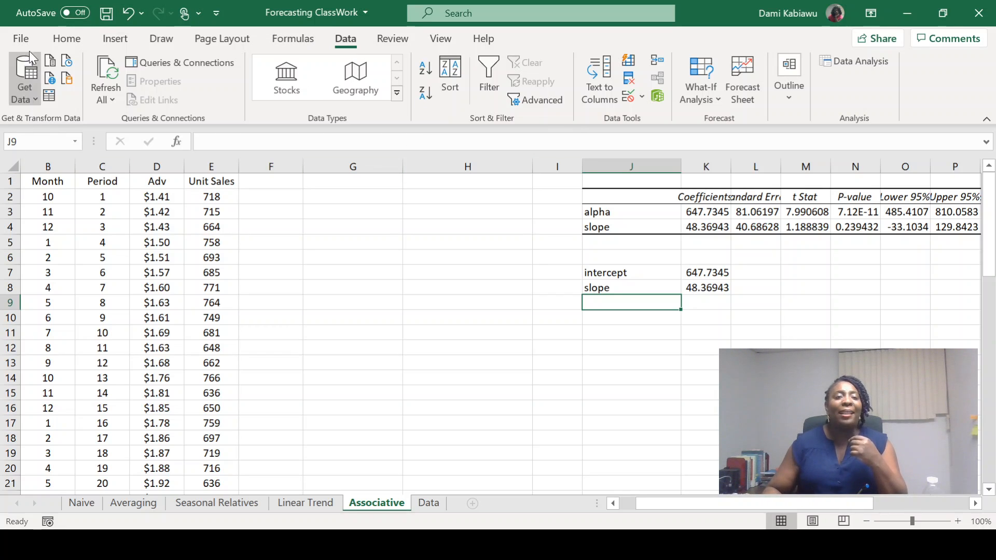
# - Handwrite the forecast equation F = 647 + 48 * Adv in red ink beneath the coefficients table, and turn drawing off
pyautogui.click(162, 39)
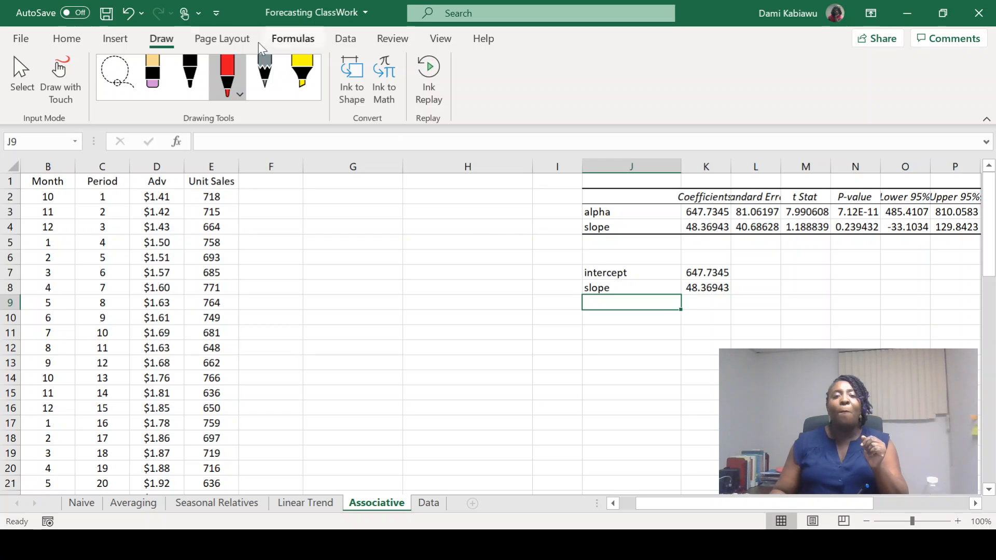
pyautogui.click(585, 246)
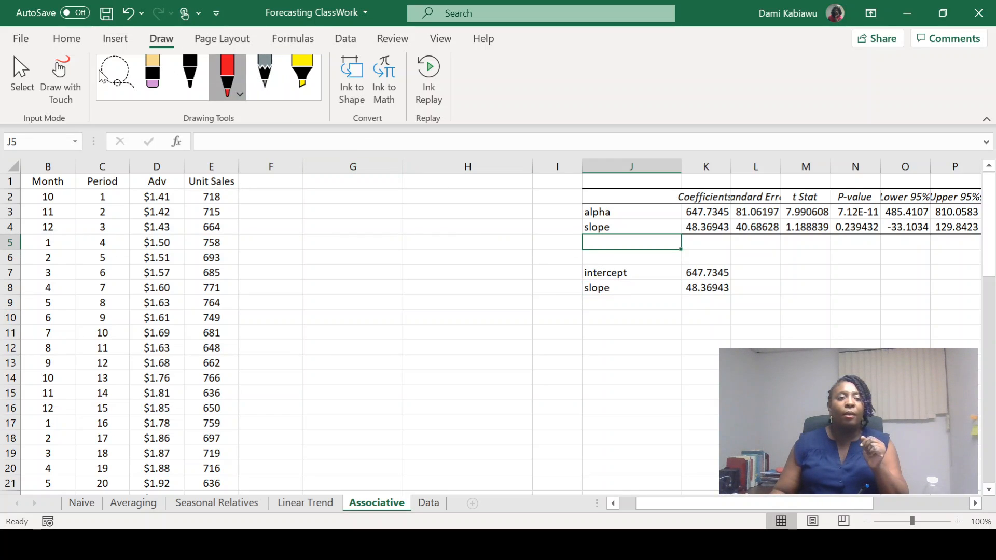
pyautogui.click(57, 66)
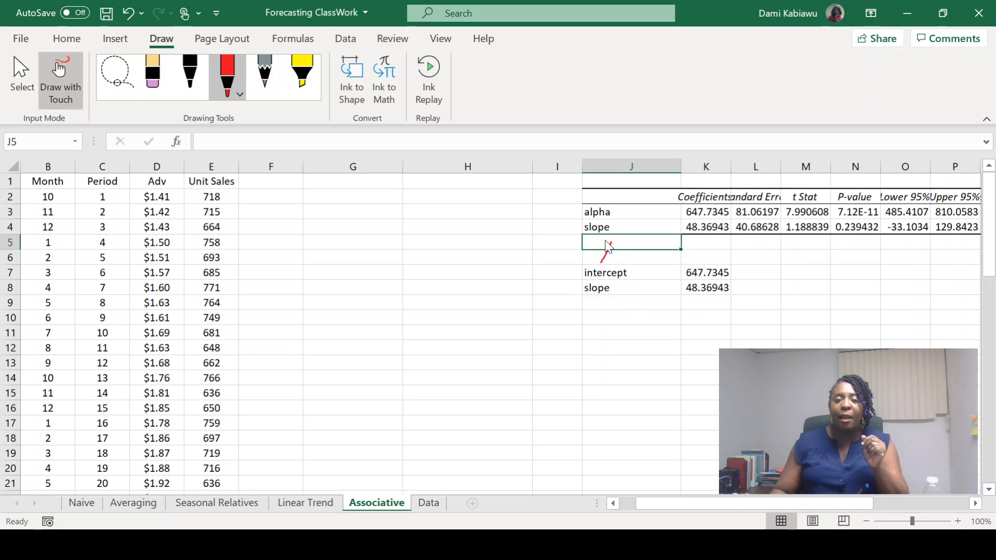
pyautogui.moveTo(605, 241)
pyautogui.mouseDown()
pyautogui.moveTo(671, 257)
pyautogui.moveTo(721, 253)
pyautogui.moveTo(727, 262)
pyautogui.mouseUp()
pyautogui.moveTo(748, 241)
pyautogui.mouseDown()
pyautogui.moveTo(745, 257)
pyautogui.moveTo(775, 249)
pyautogui.moveTo(800, 260)
pyautogui.mouseUp()
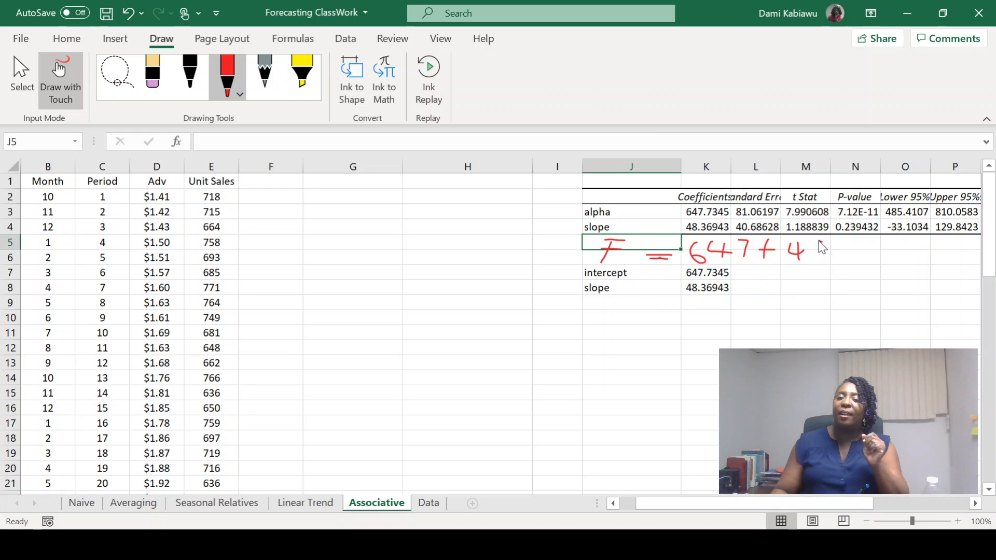
pyautogui.moveTo(816, 259); pyautogui.dragTo(818, 242)
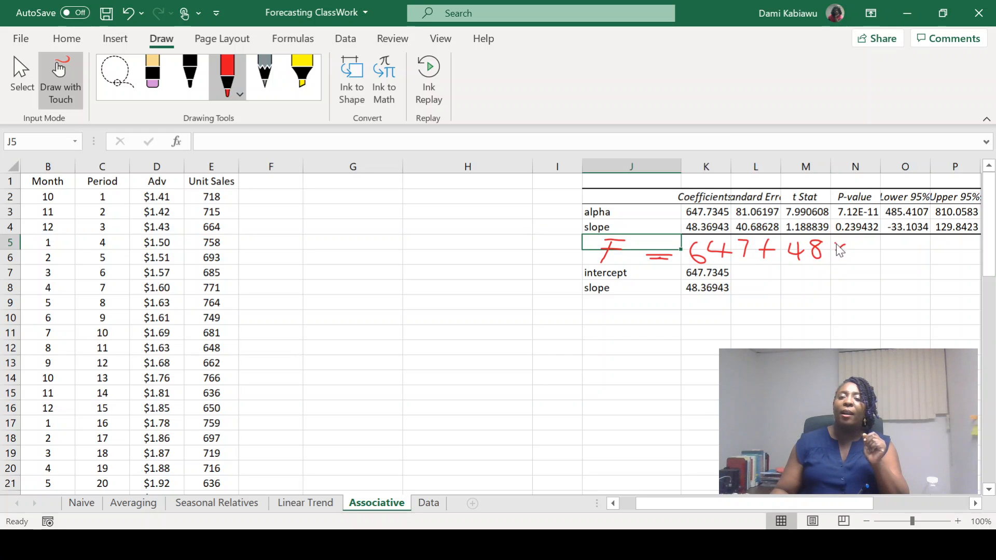
pyautogui.moveTo(839, 242); pyautogui.dragTo(837, 260)
pyautogui.moveTo(833, 248); pyautogui.dragTo(870, 252)
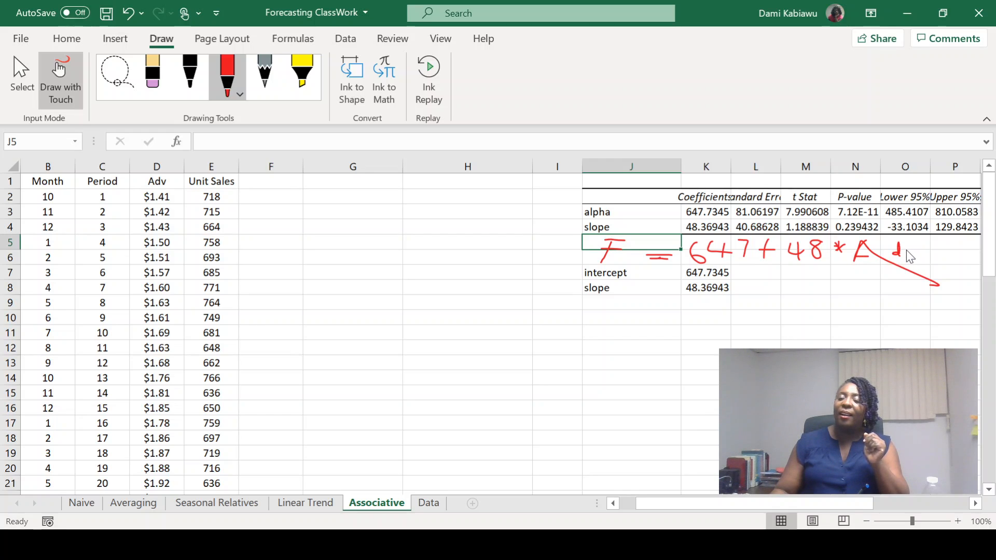
pyautogui.moveTo(901, 248); pyautogui.dragTo(911, 248)
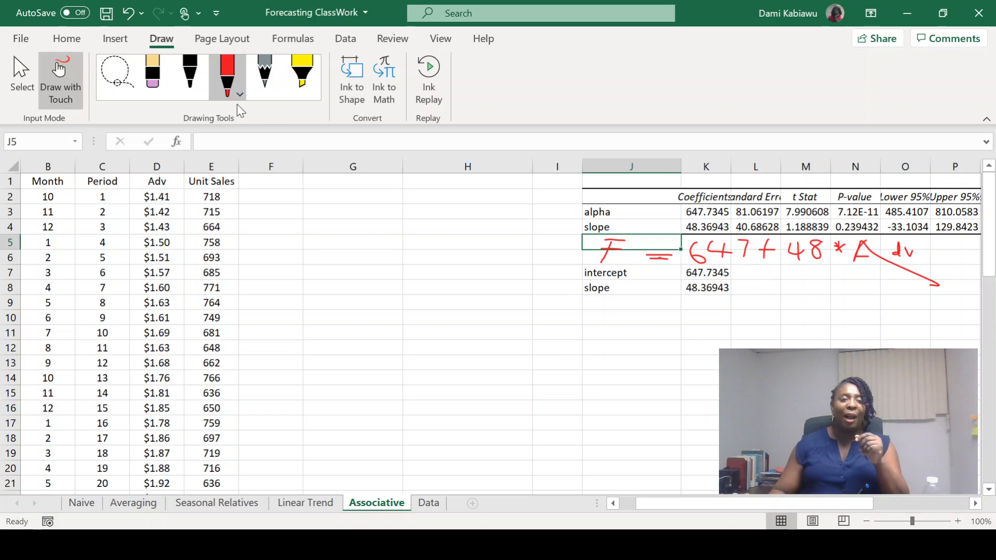
pyautogui.click(51, 76)
# - Add months 9, 10 and 11 in cells B61:B63 below the existing data
pyautogui.scroll(-15, 308, 397)
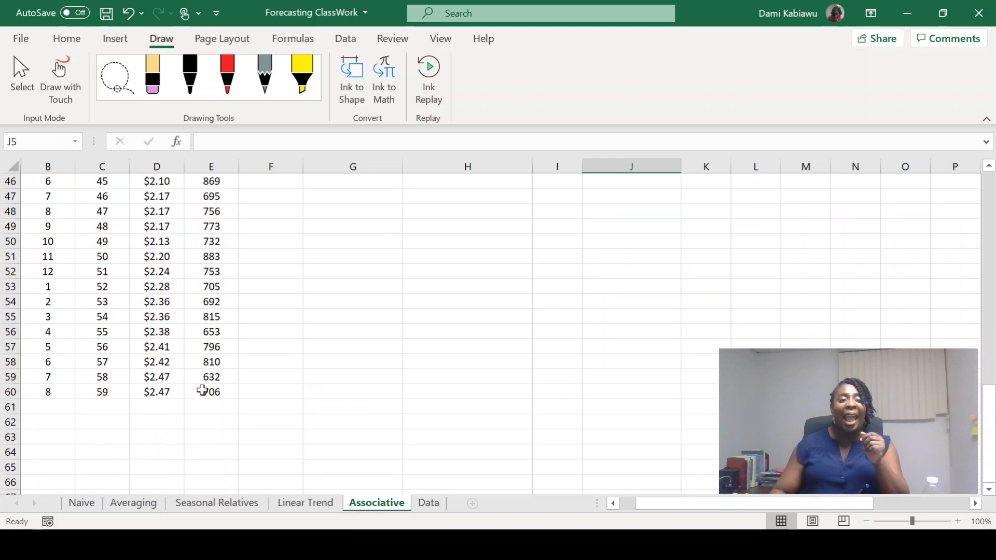
pyautogui.click(153, 407)
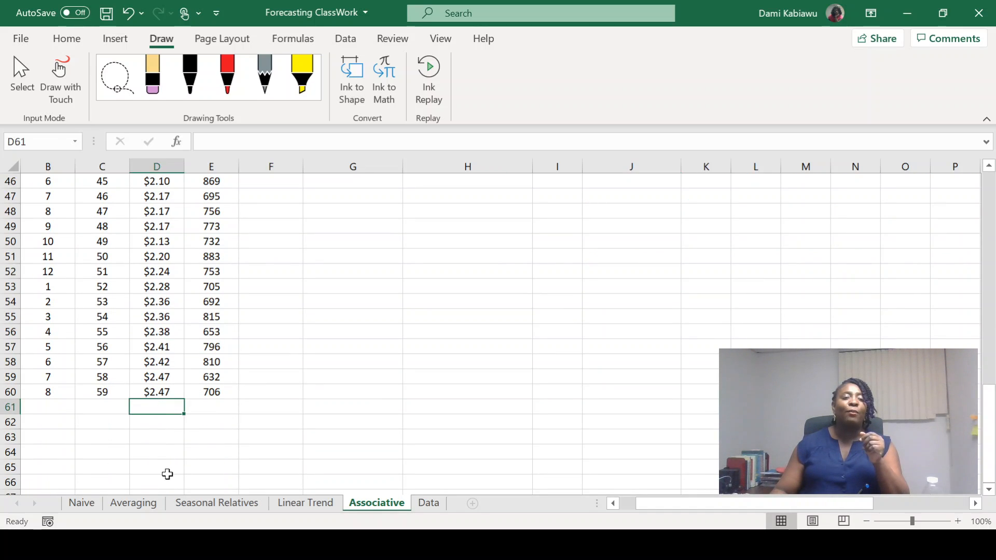
pyautogui.click(58, 410)
pyautogui.write('9')
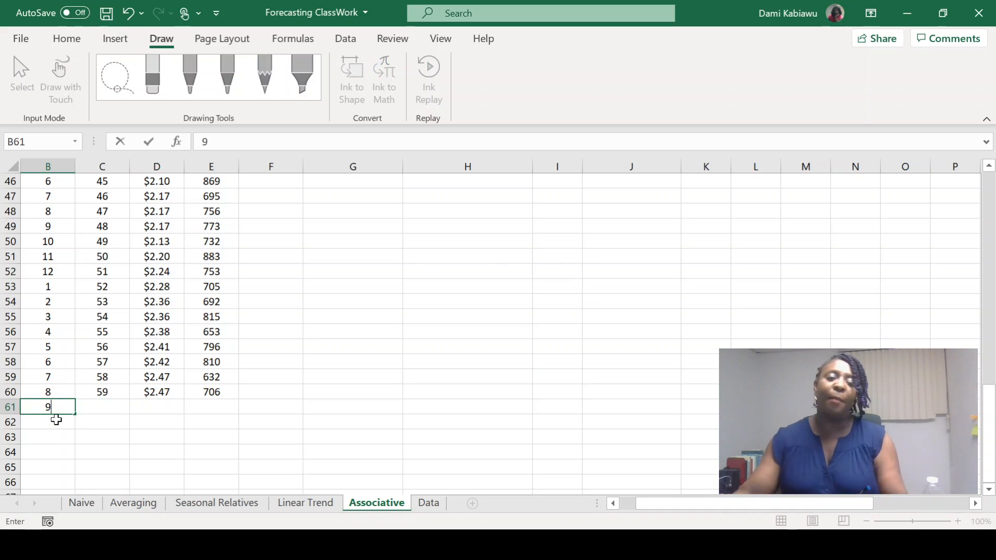
pyautogui.press('Return')
pyautogui.write('10')
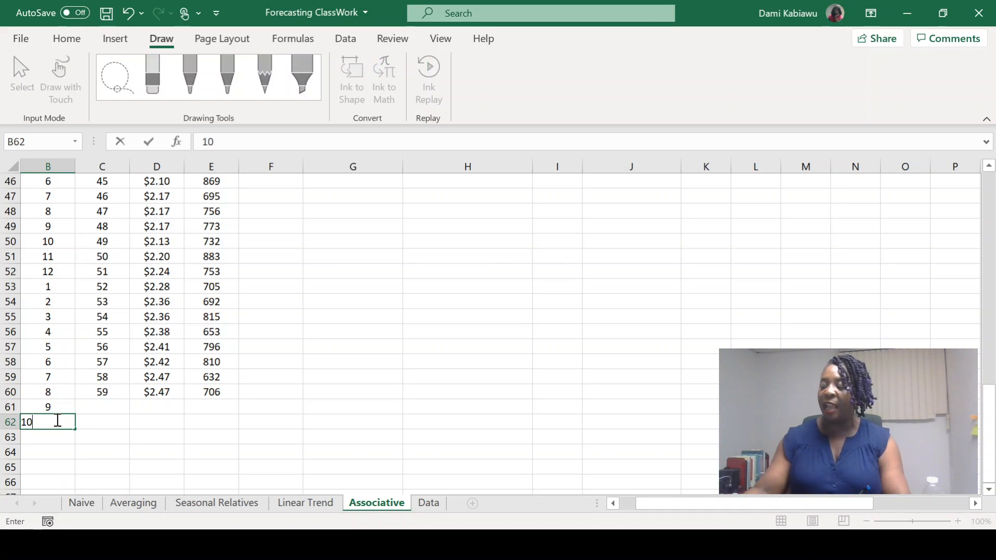
pyautogui.press('Return')
pyautogui.write('11')
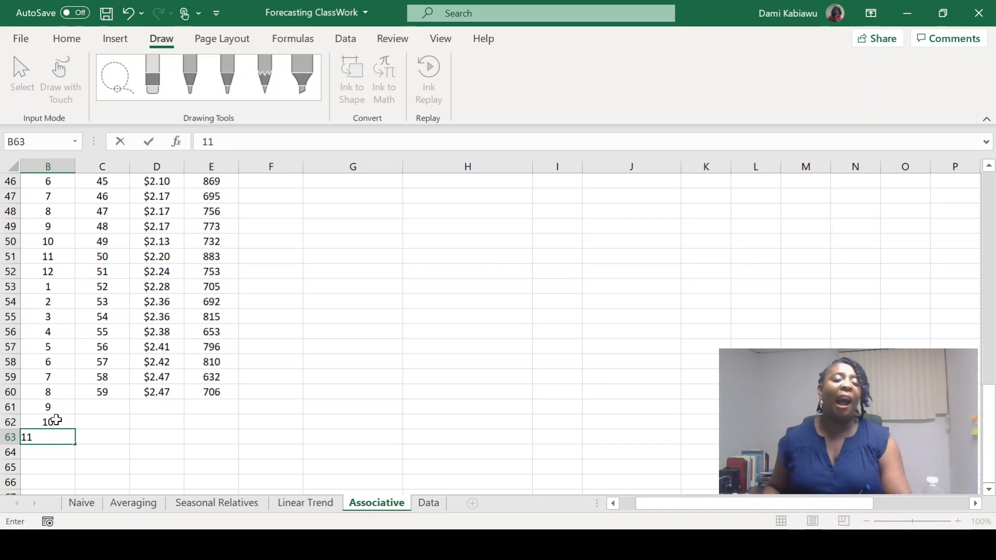
pyautogui.click(103, 453)
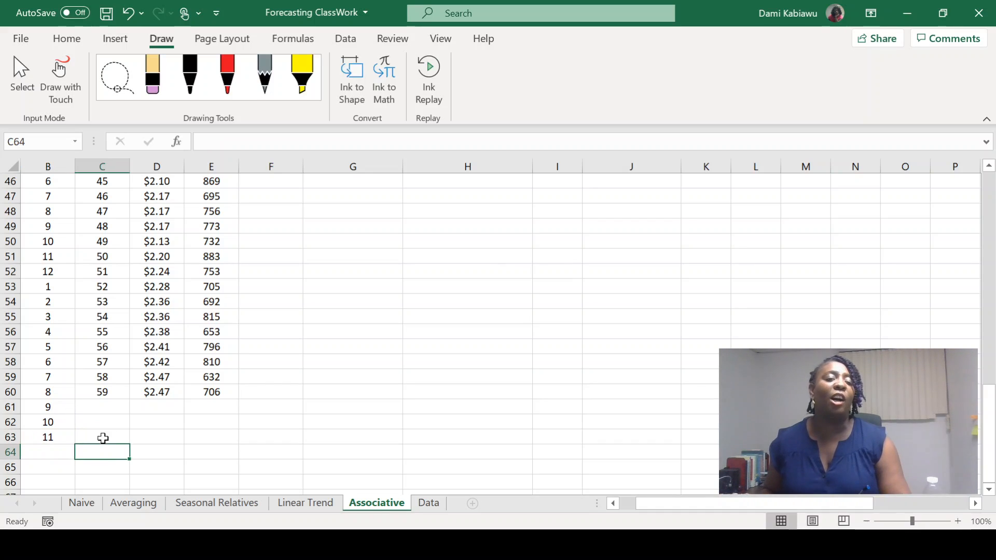
# - Try to extend the period numbers by filling from C60 down to C63
pyautogui.click(98, 408)
pyautogui.click(112, 390)
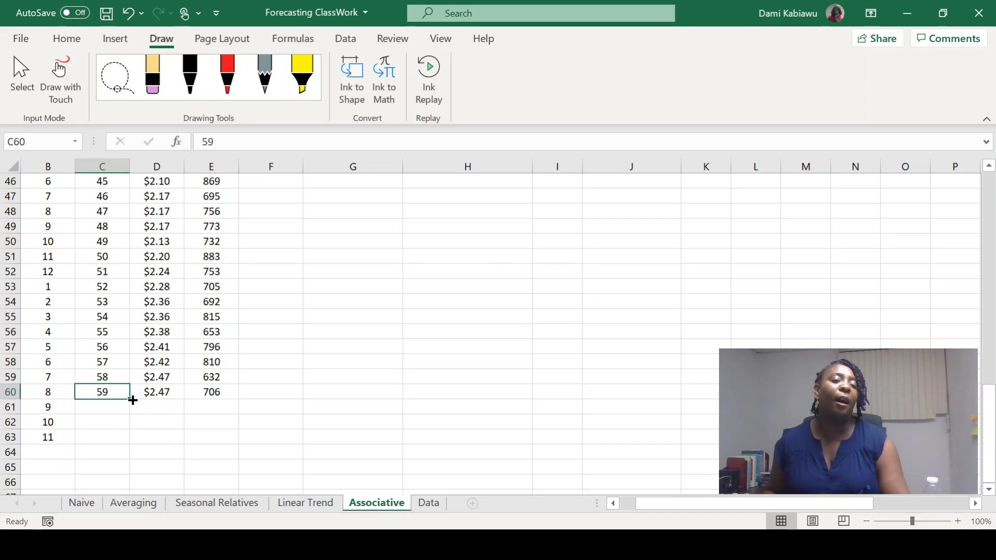
pyautogui.moveTo(131, 401); pyautogui.dragTo(132, 439)
pyautogui.click(155, 408)
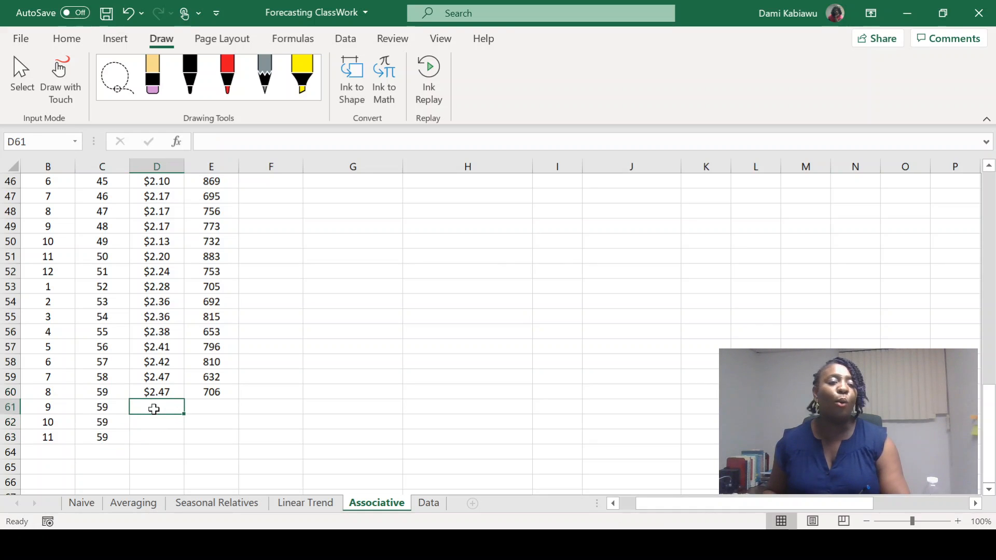
pyautogui.click(107, 408)
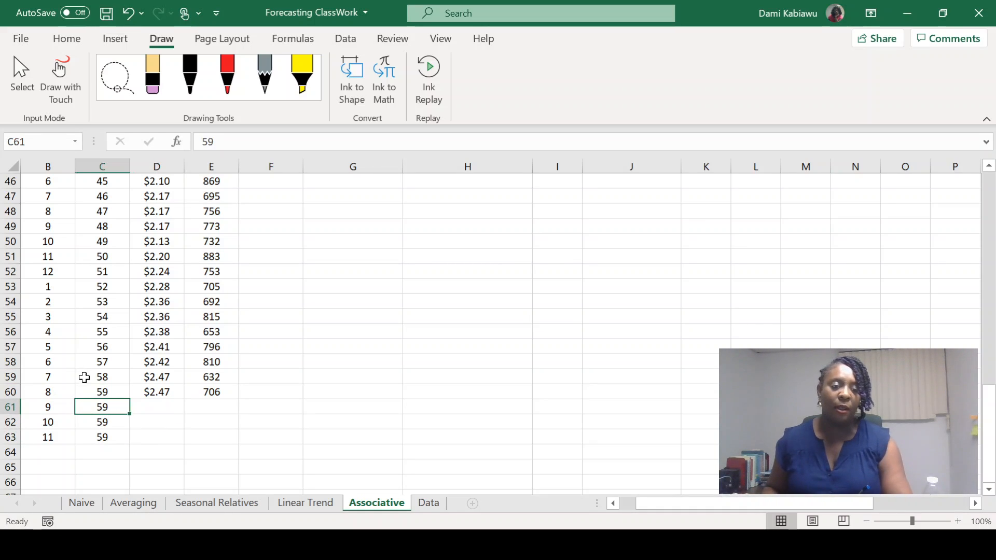
pyautogui.click(111, 390)
pyautogui.moveTo(130, 399); pyautogui.dragTo(131, 440)
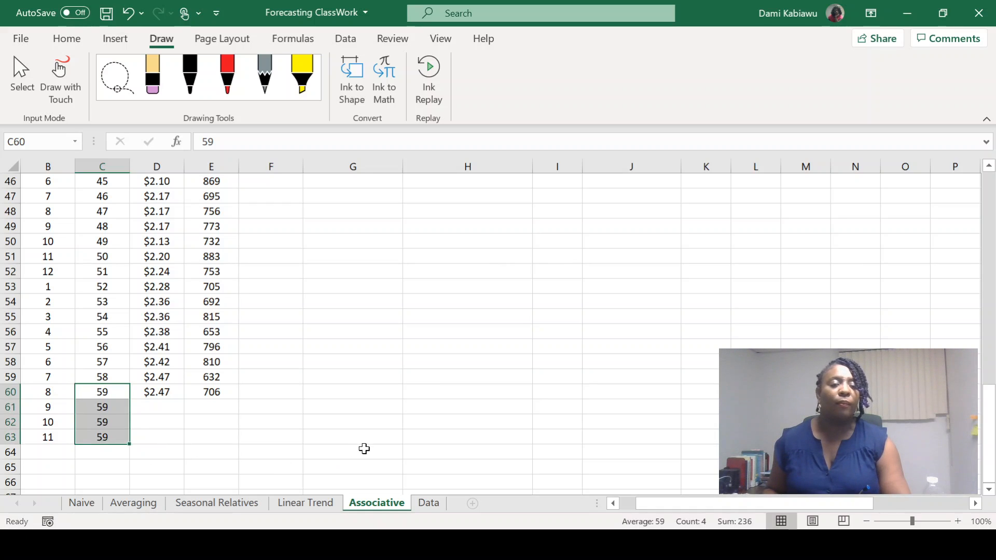
pyautogui.click(362, 450)
pyautogui.click(96, 394)
# - Enter periods 60, 61 and 62 in cells C61:C63
pyautogui.click(106, 410)
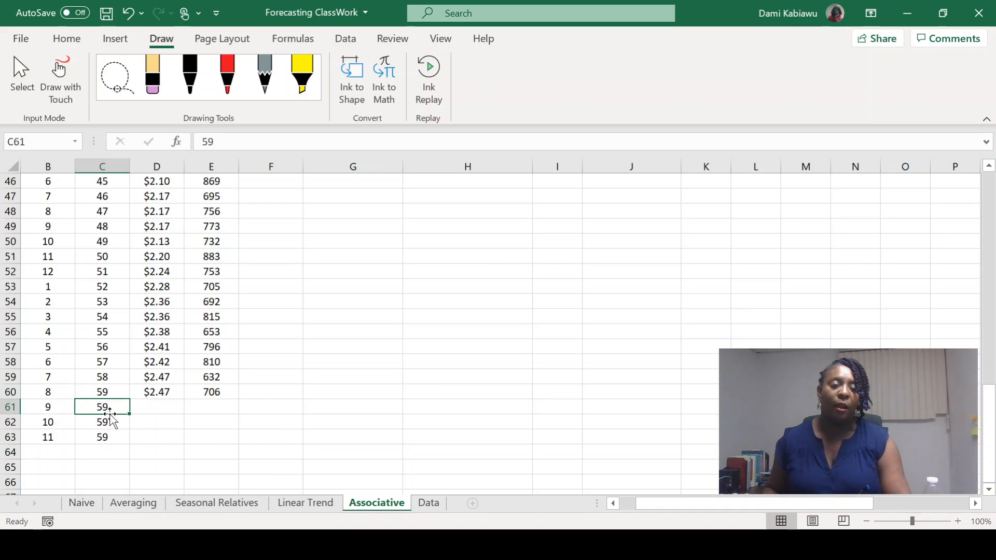
pyautogui.write('60')
pyautogui.press('Return')
pyautogui.write('61')
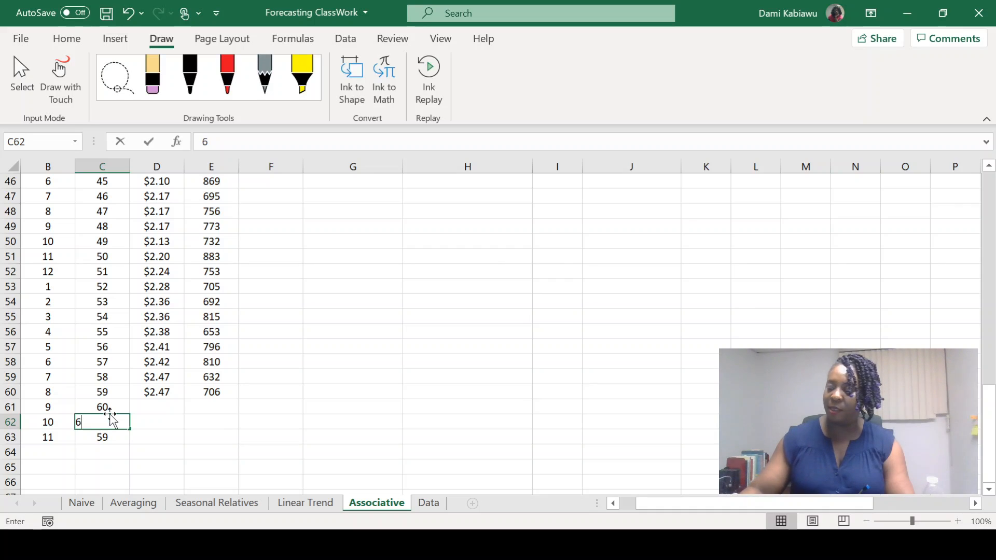
pyautogui.press('Return')
pyautogui.write('62')
pyautogui.click(225, 449)
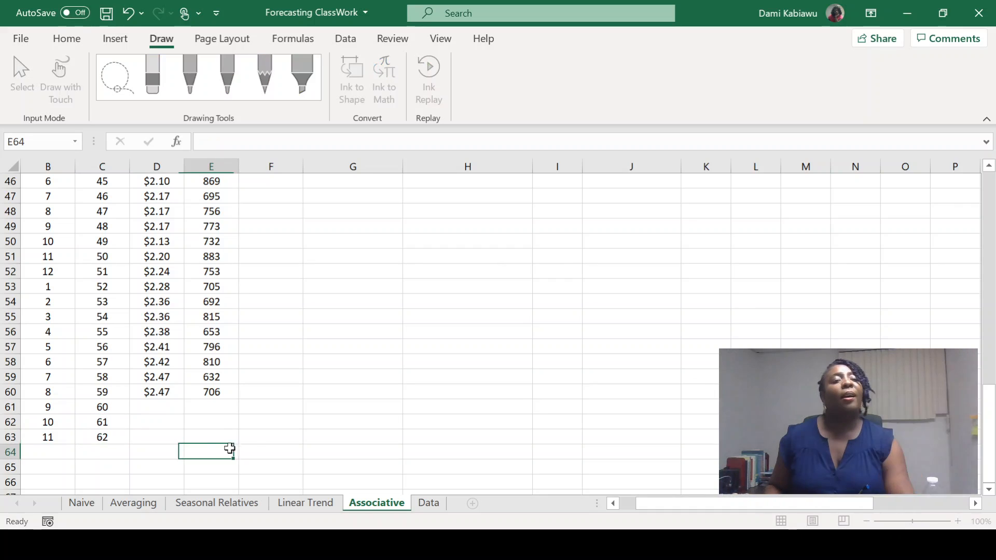
# - Enter advertising values of $3.11, $2.19 and $1.11 in cells D61:D63 for periods 60 to 62
pyautogui.click(155, 408)
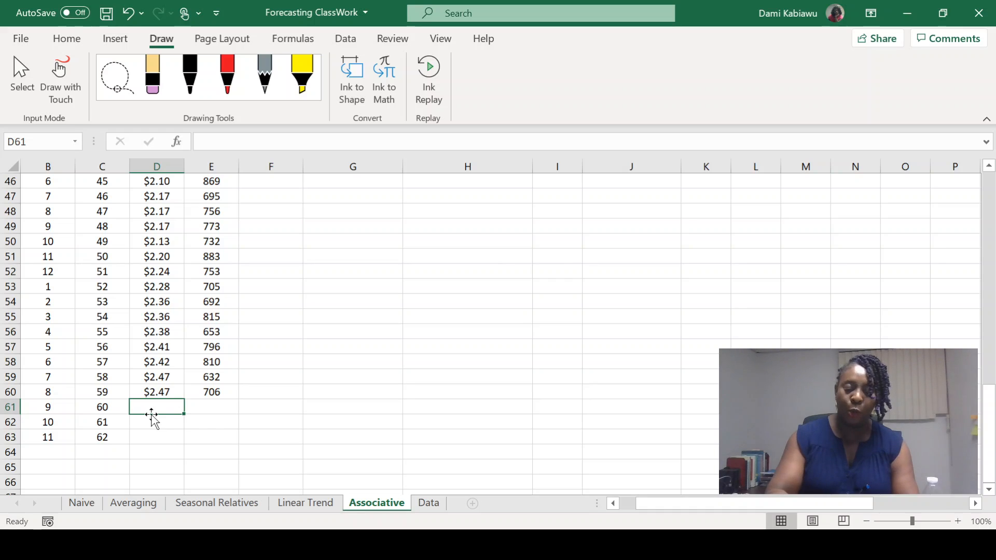
pyautogui.write('$3')
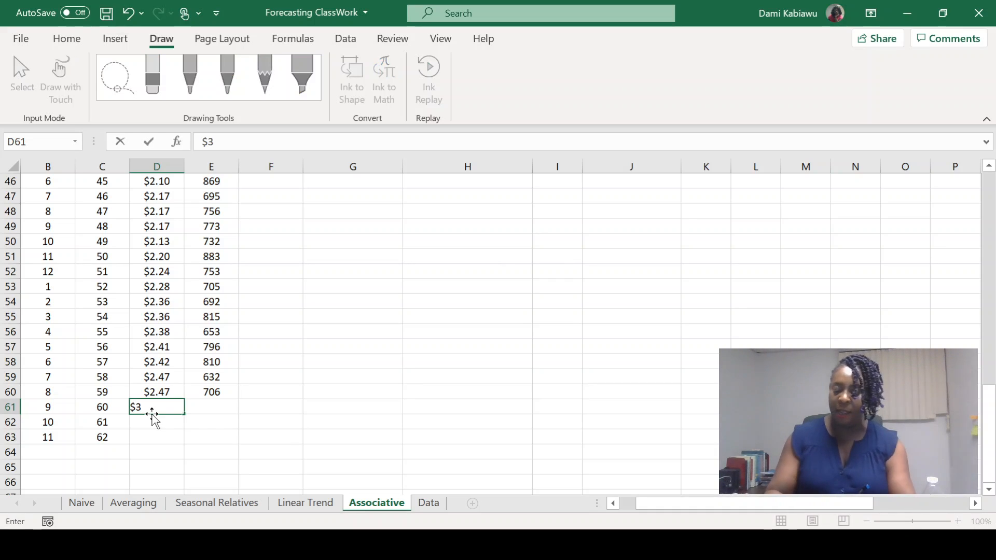
pyautogui.write('.11')
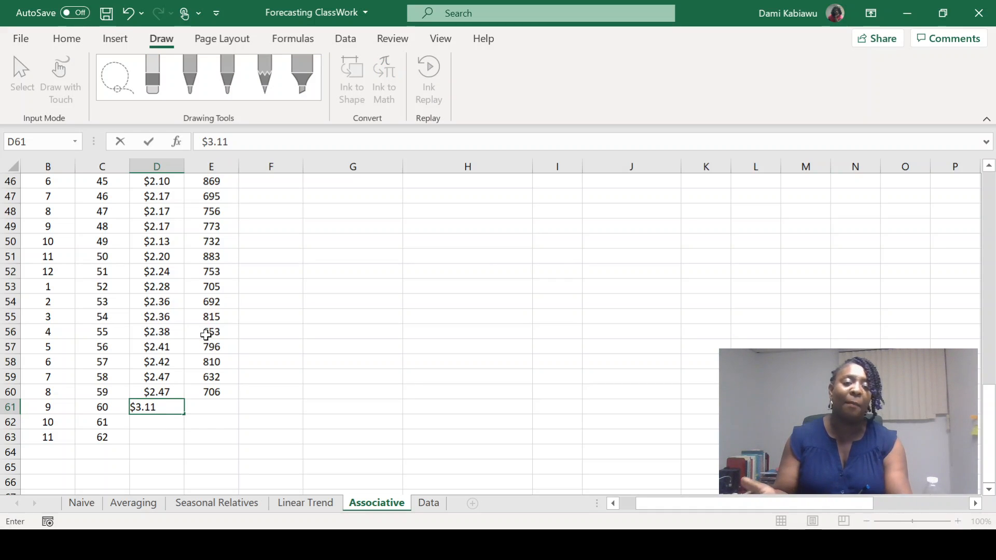
pyautogui.press('Return')
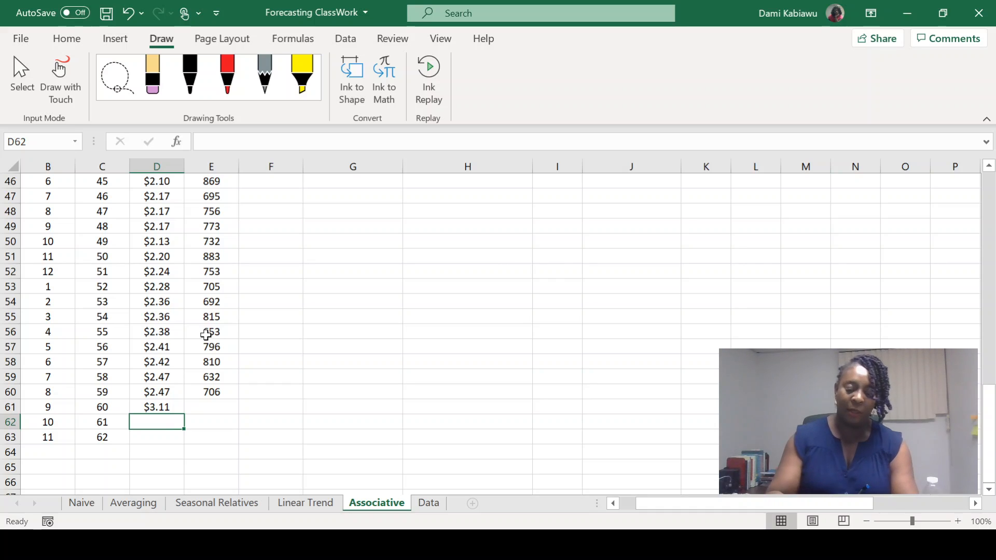
pyautogui.write('$2')
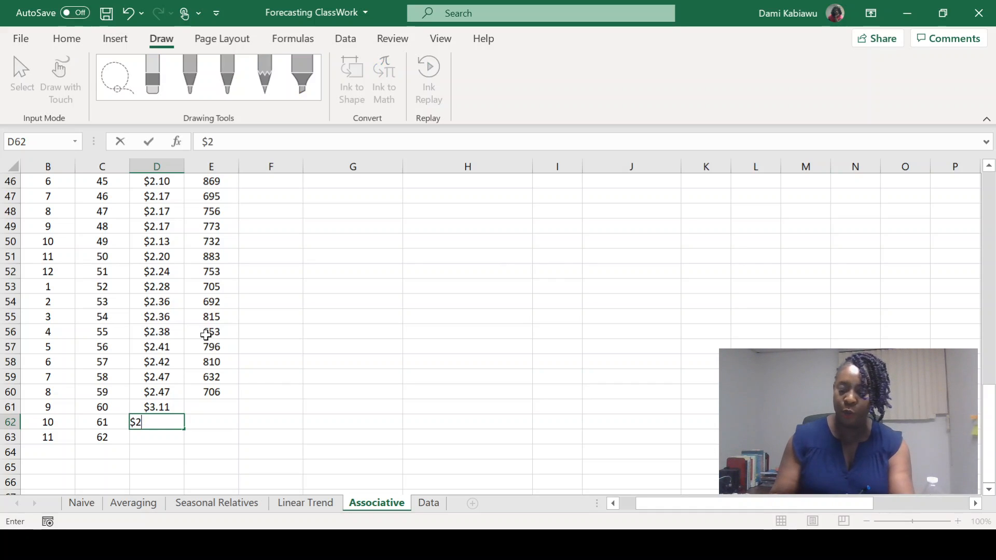
pyautogui.write('.19')
pyautogui.press('Return')
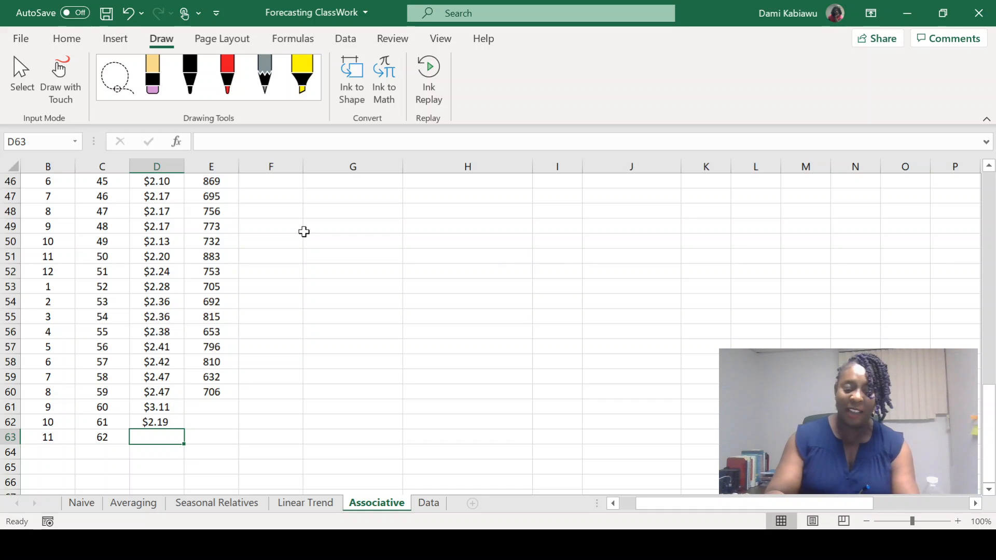
pyautogui.write('$1.11')
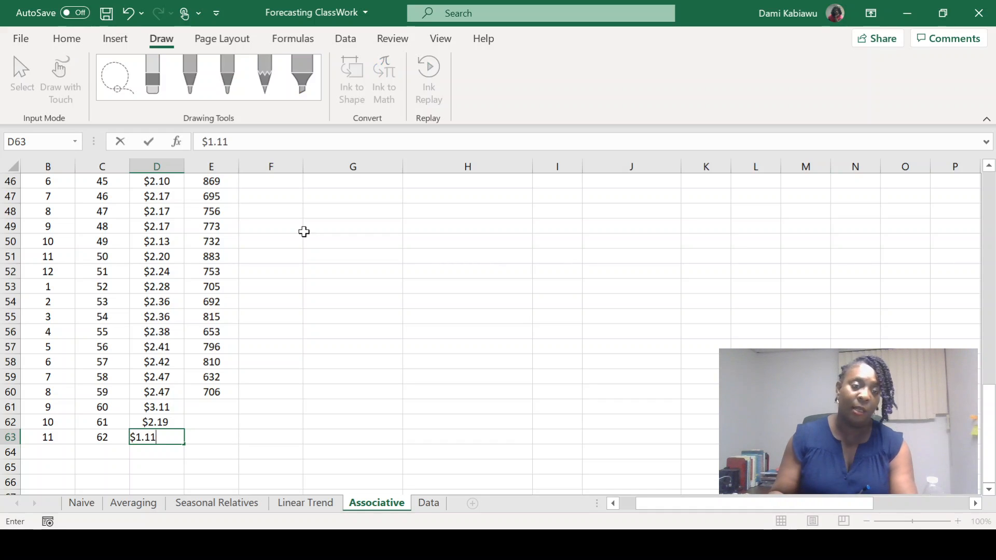
pyautogui.press('Return')
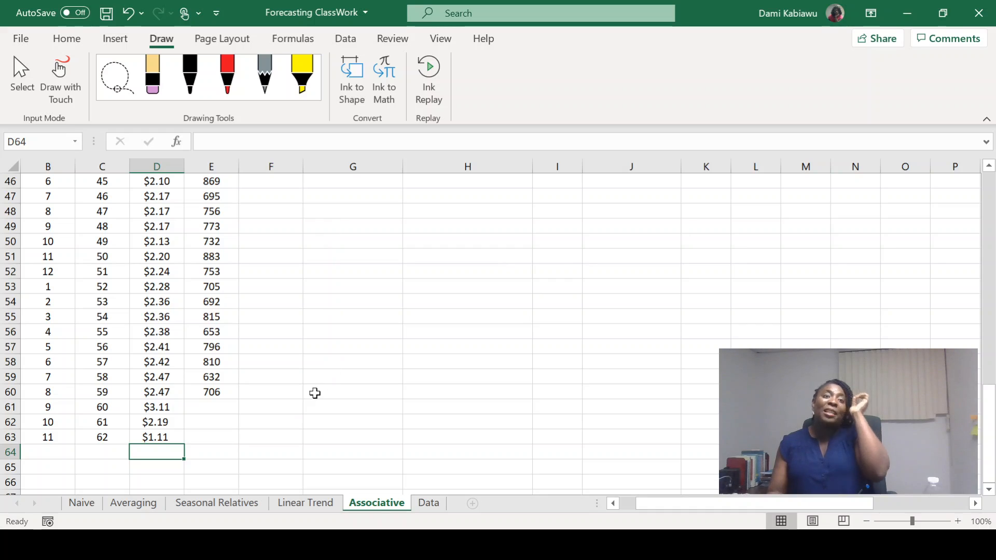
# - Add the column header Forecast in cell F1, beside Unit Sales
pyautogui.click(268, 405)
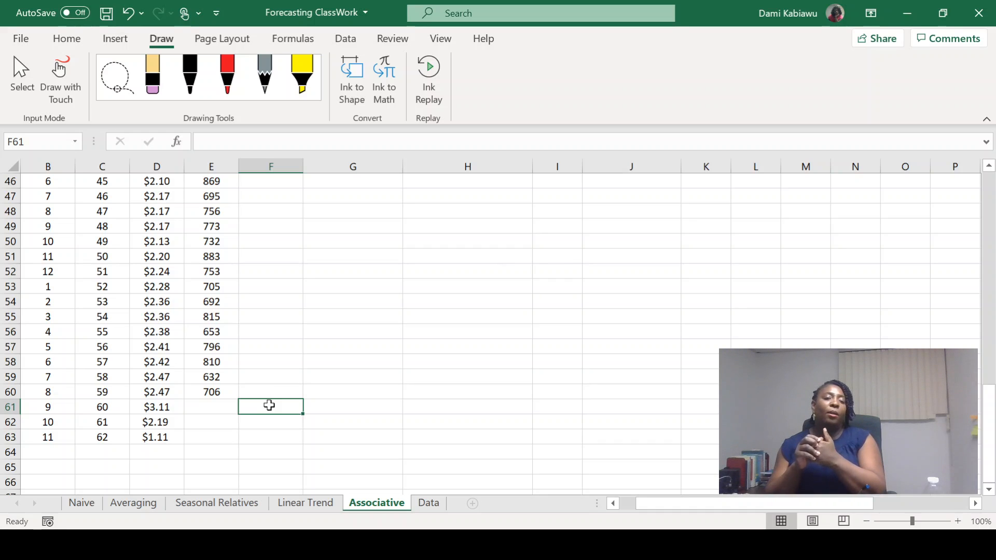
pyautogui.scroll(3, 363, 259)
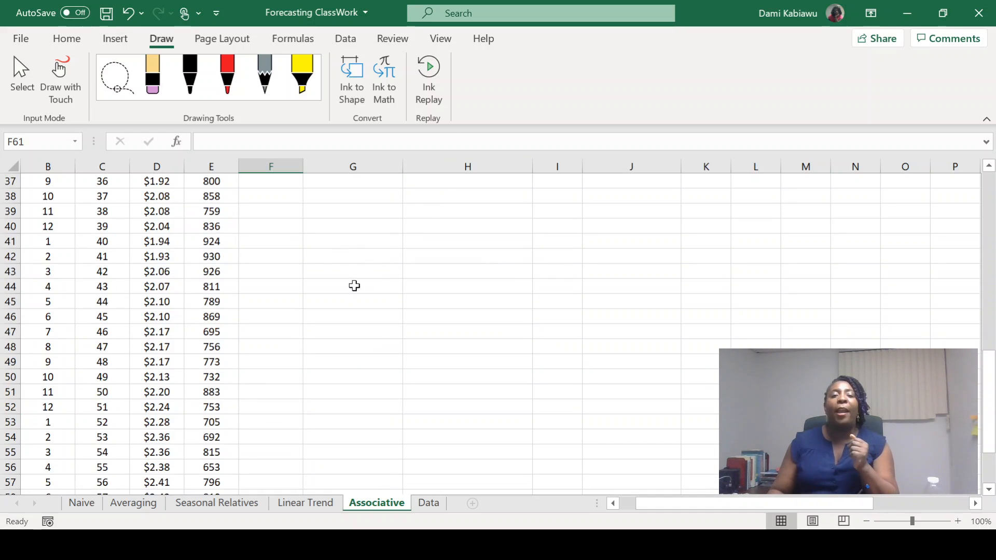
pyautogui.scroll(12, 342, 265)
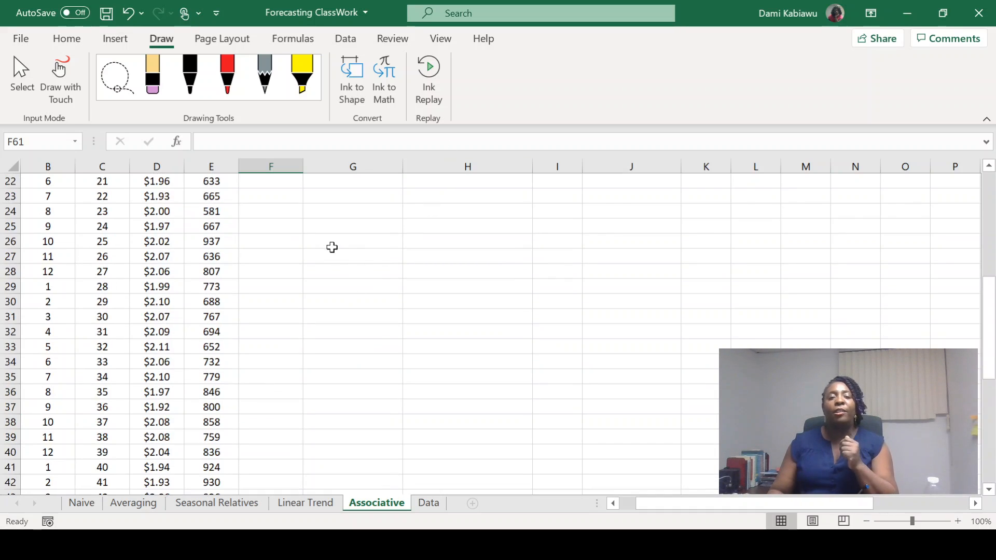
pyautogui.click(301, 180)
pyautogui.write('F')
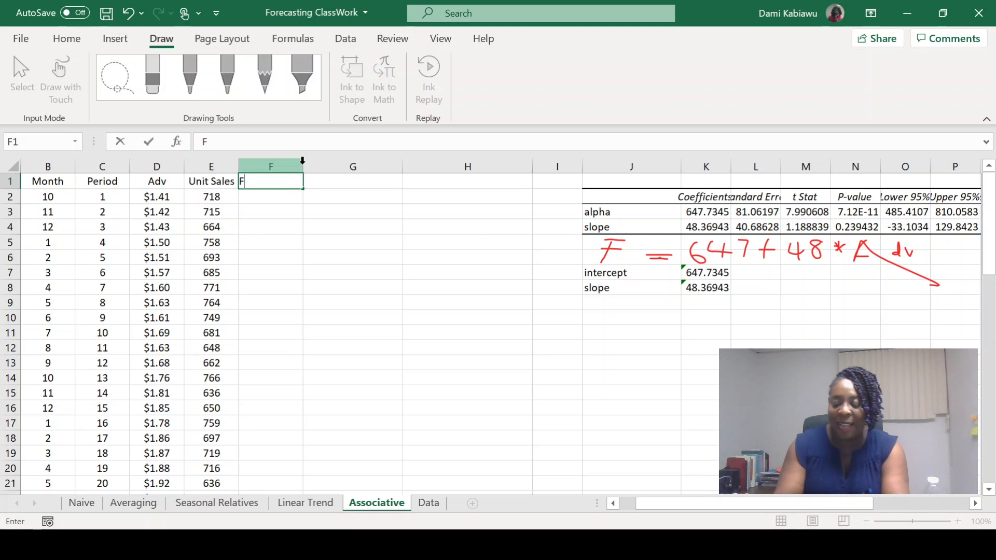
pyautogui.write('orcast')
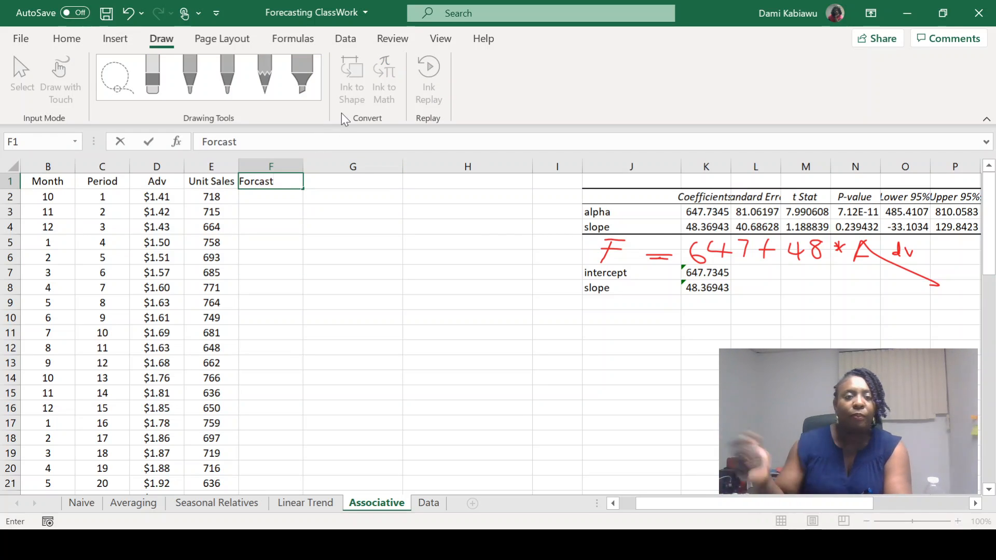
pyautogui.click(257, 181)
pyautogui.write('e')
pyautogui.click(381, 283)
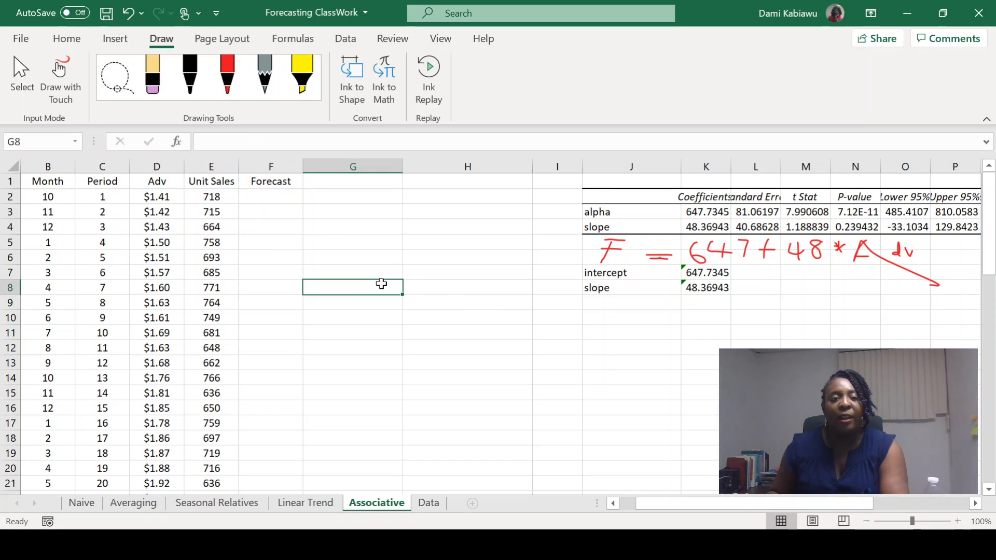
# - Calculate the period 60 forecast in F61 with =$K$3+($K$4*D61), keeping the intercept and slope references absolute
pyautogui.scroll(-10, 304, 309)
pyautogui.scroll(-6, 289, 334)
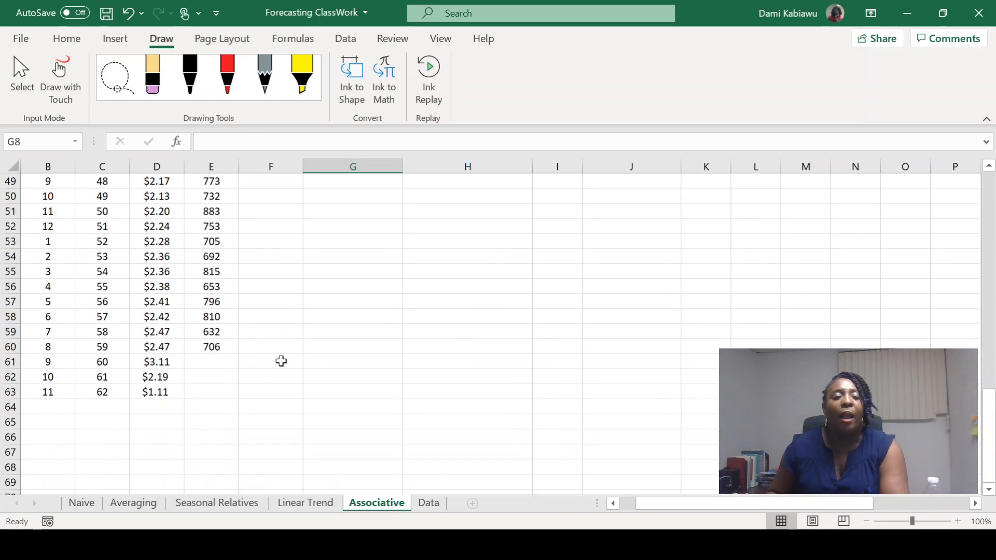
pyautogui.click(282, 360)
pyautogui.write('=')
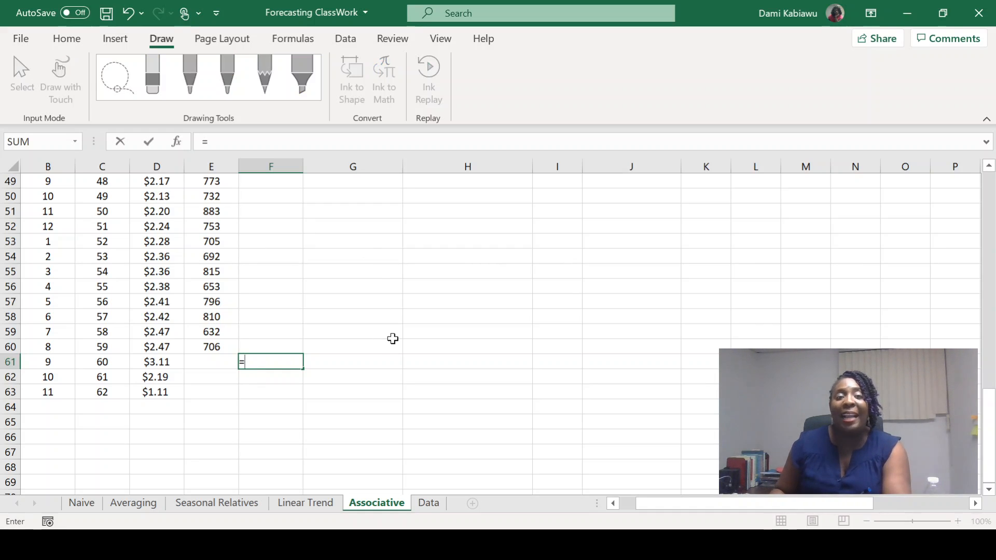
pyautogui.scroll(16, 399, 340)
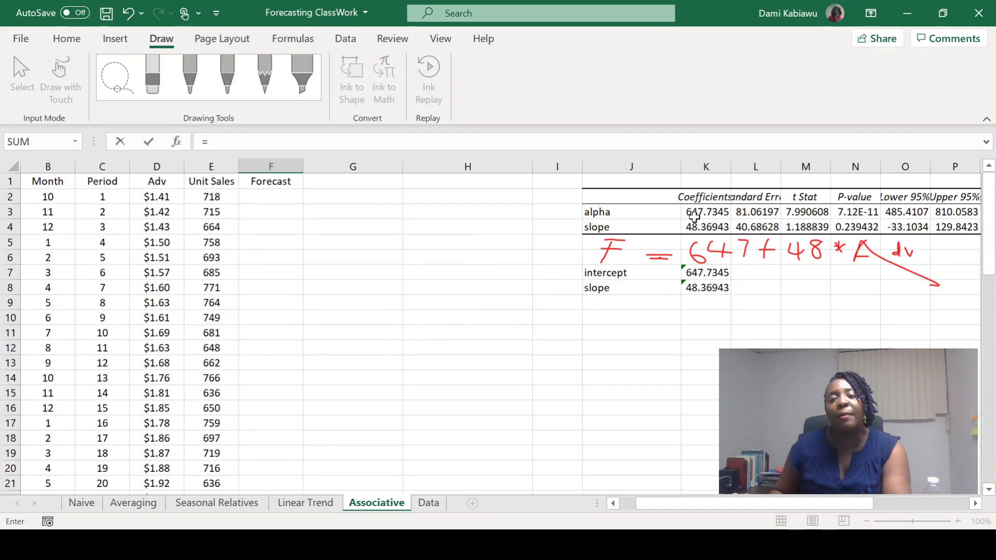
pyautogui.click(707, 212)
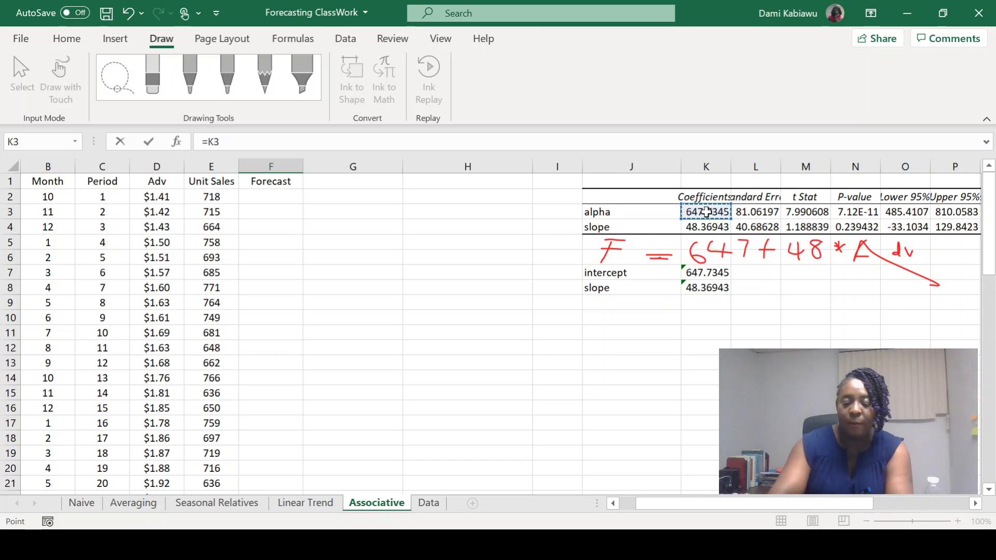
pyautogui.press('F4')
pyautogui.scroll(-17, 706, 212)
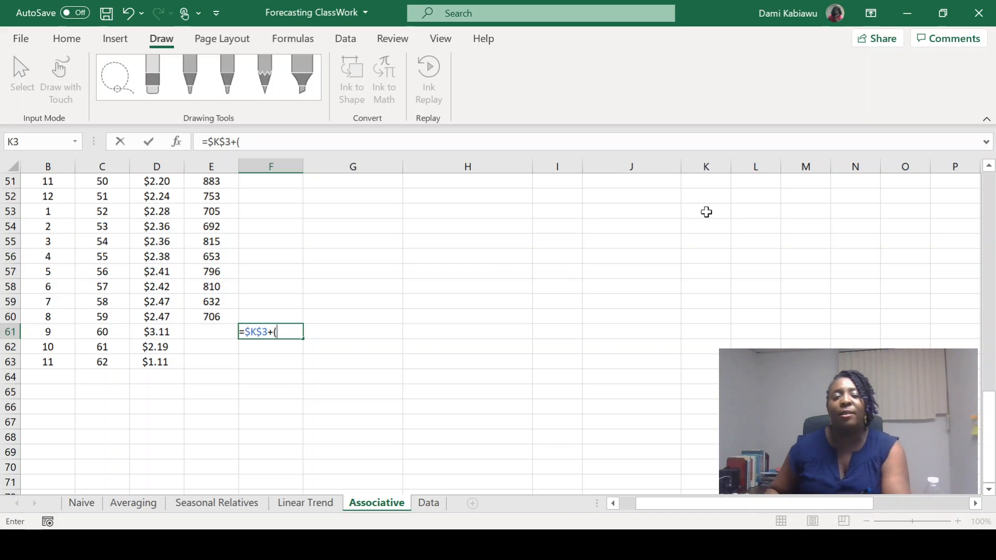
pyautogui.scroll(17, 707, 212)
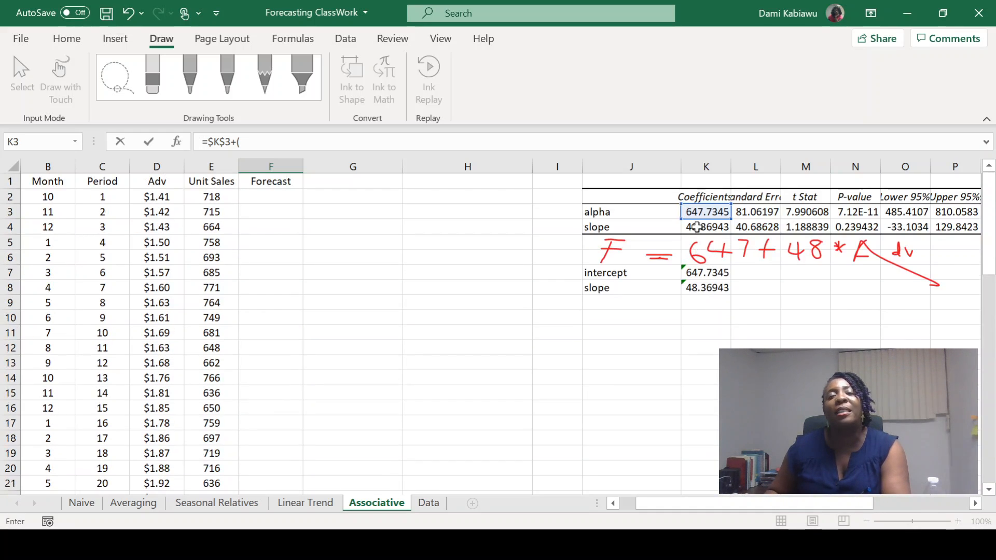
pyautogui.click(700, 227)
pyautogui.press('F4')
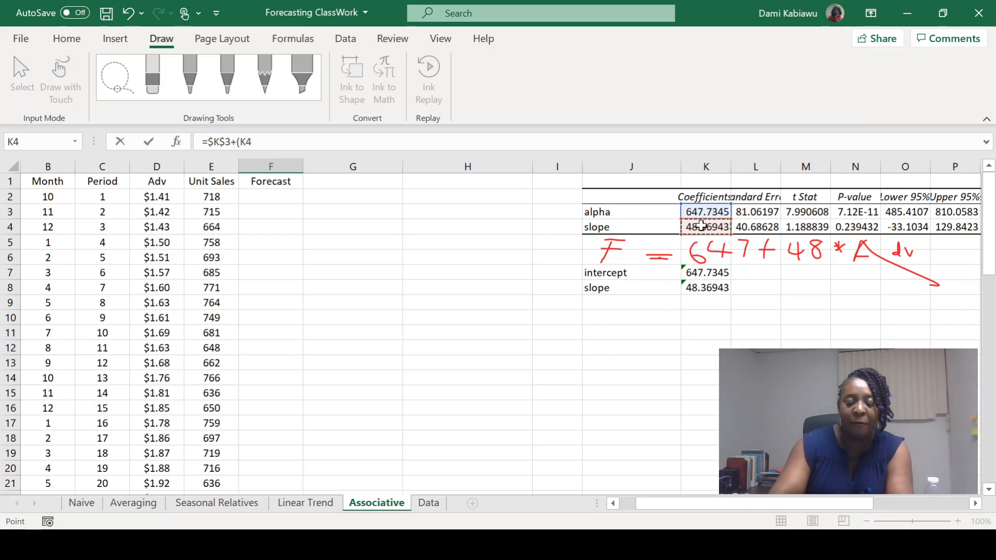
pyautogui.scroll(-17, 701, 225)
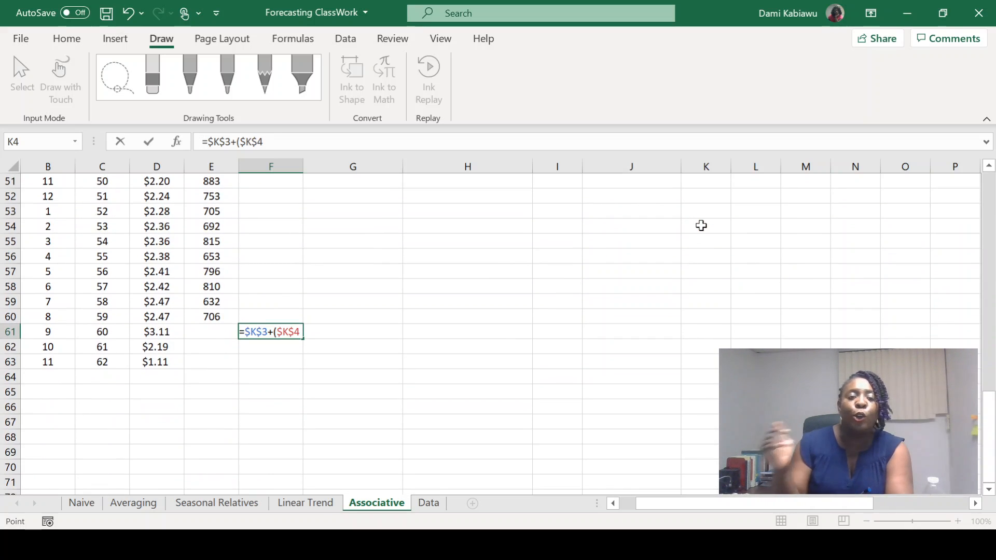
pyautogui.write('*')
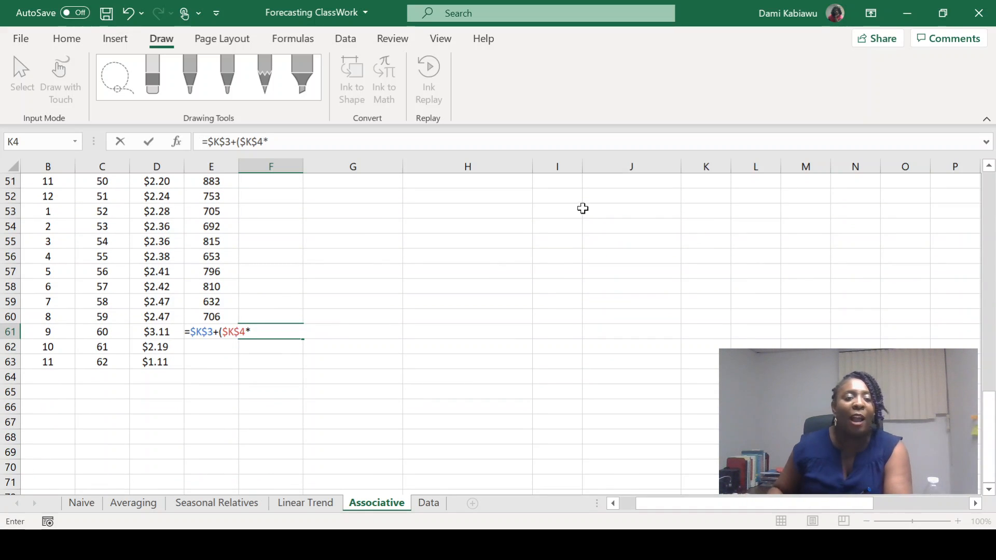
pyautogui.click(150, 331)
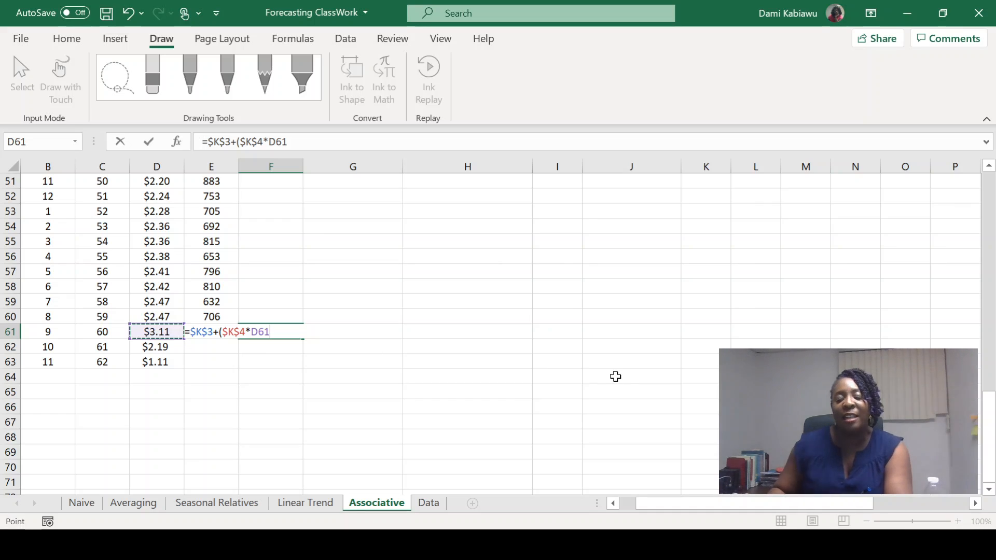
pyautogui.write(')')
pyautogui.press('Return')
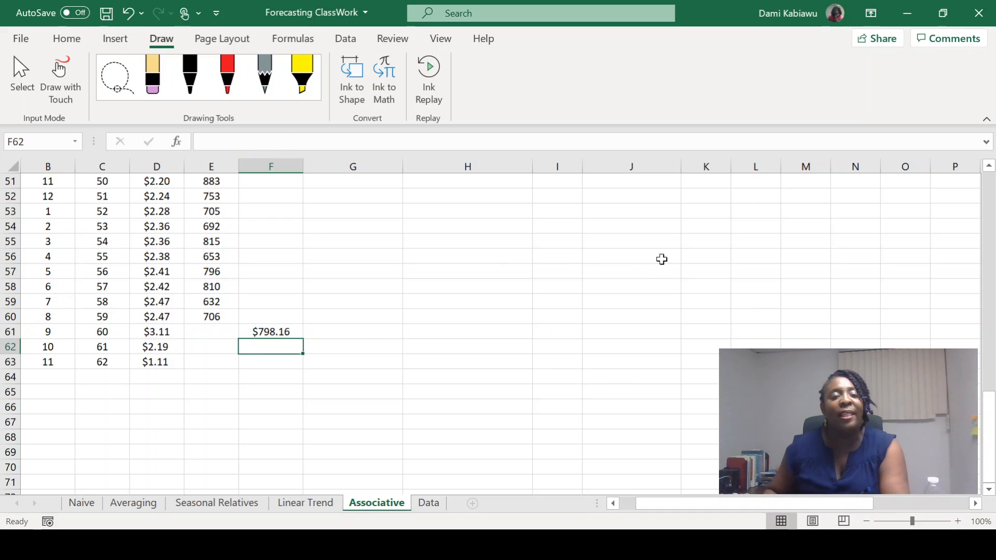
# - Fill the forecast formula from F61 down to F63 and format the three results as Number with no decimal places
pyautogui.click(288, 333)
pyautogui.moveTo(304, 339); pyautogui.dragTo(303, 368)
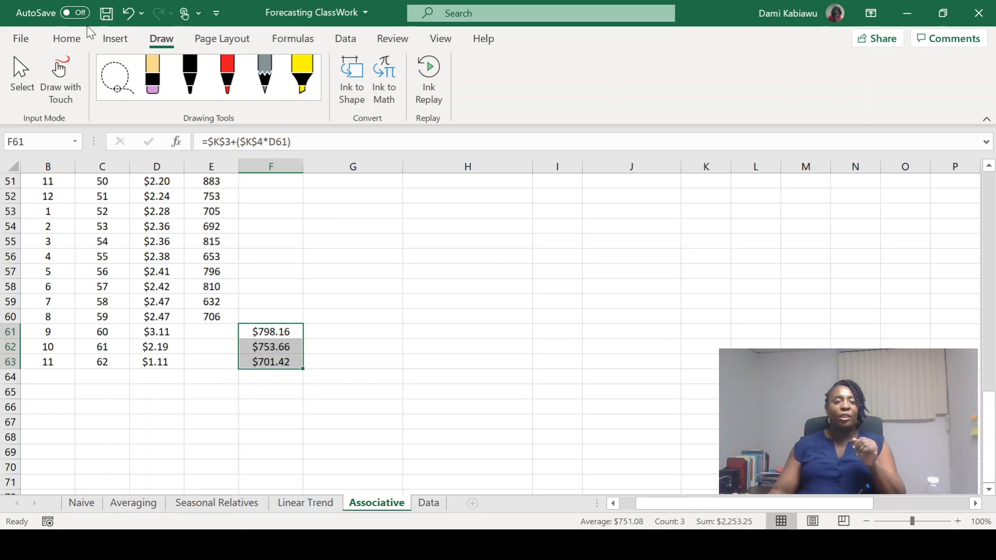
pyautogui.click(67, 39)
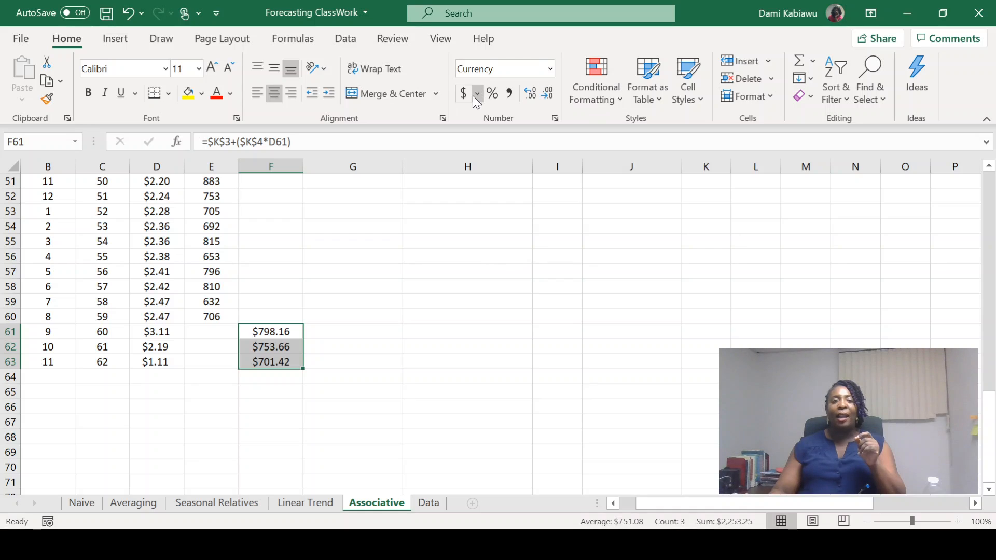
pyautogui.click(550, 68)
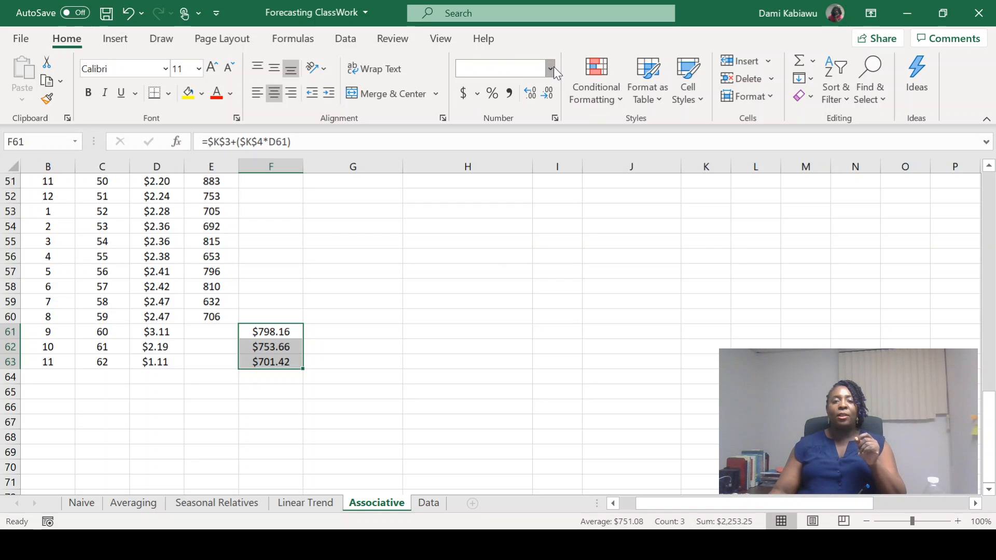
pyautogui.click(513, 109)
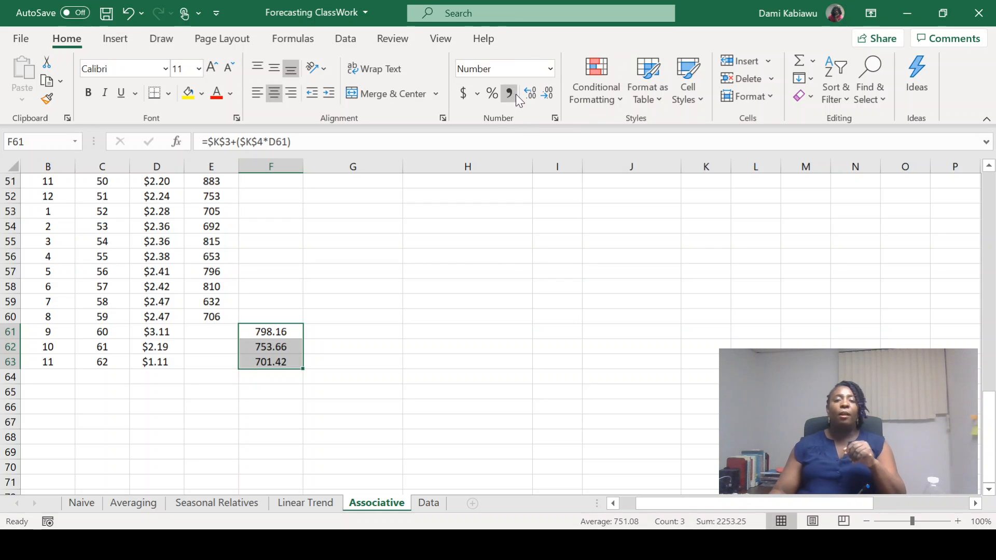
pyautogui.click(547, 95)
pyautogui.click(547, 96)
pyautogui.click(438, 342)
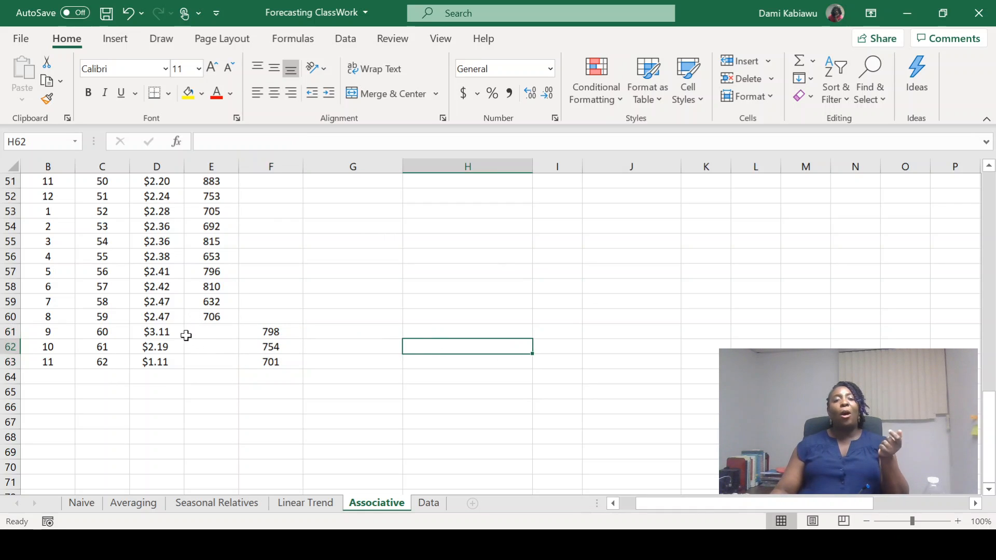
# - Compare the advertising values for periods 60 and 61 with their forecasts, and review the regression coefficients behind them
pyautogui.click(155, 333)
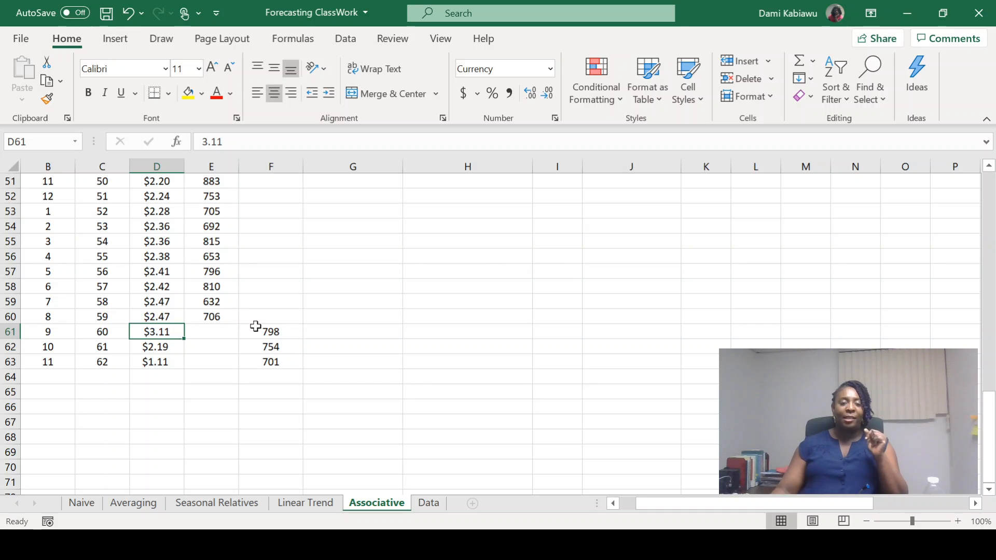
pyautogui.click(285, 333)
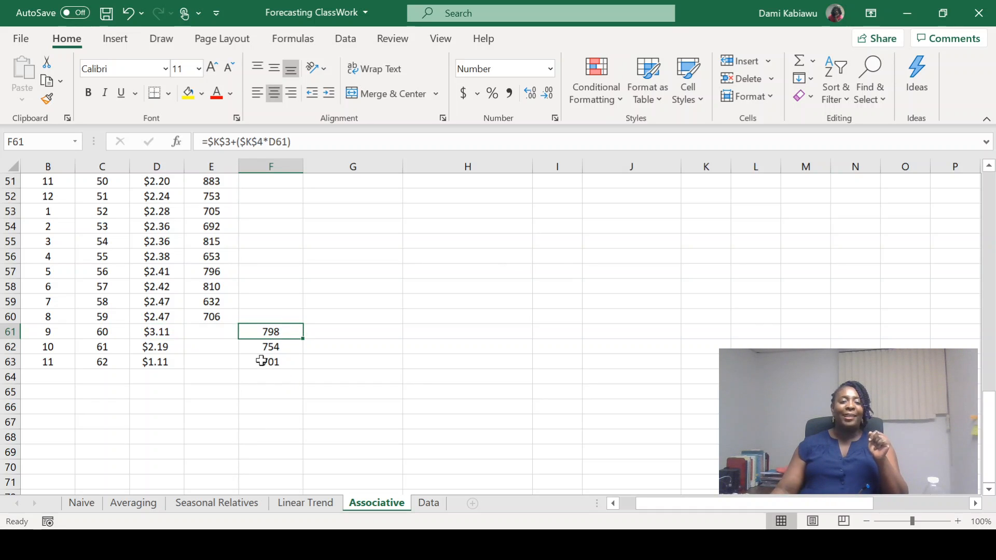
pyautogui.click(177, 345)
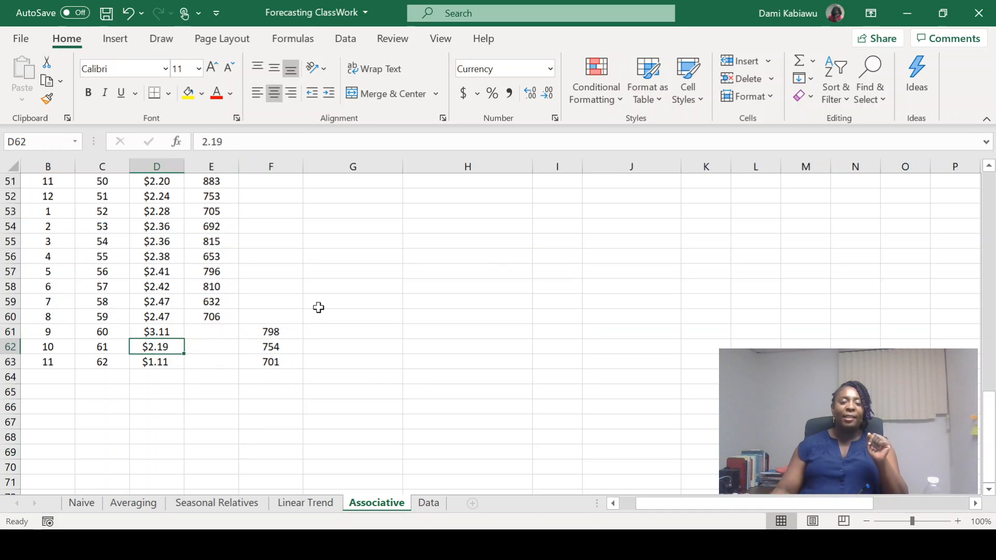
pyautogui.click(280, 347)
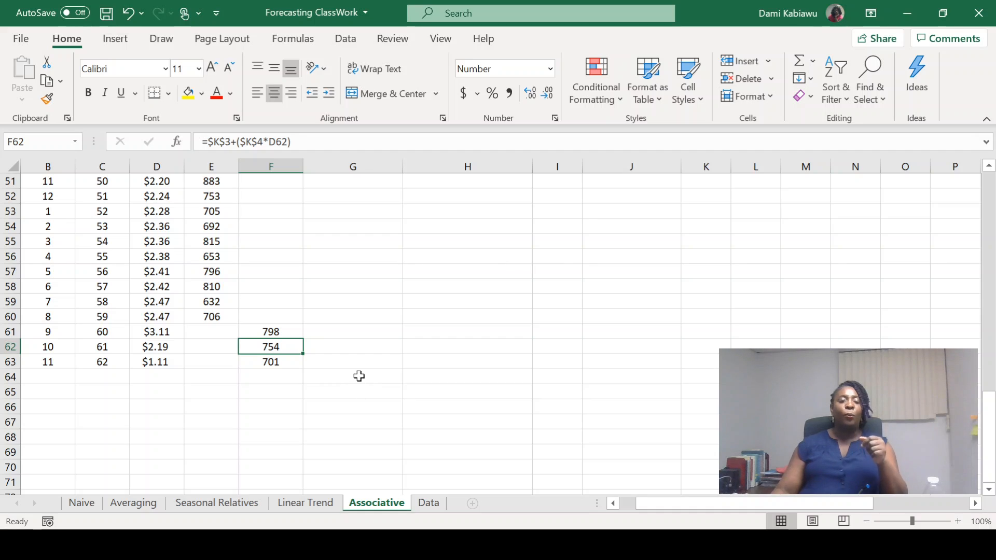
pyautogui.scroll(17, 381, 356)
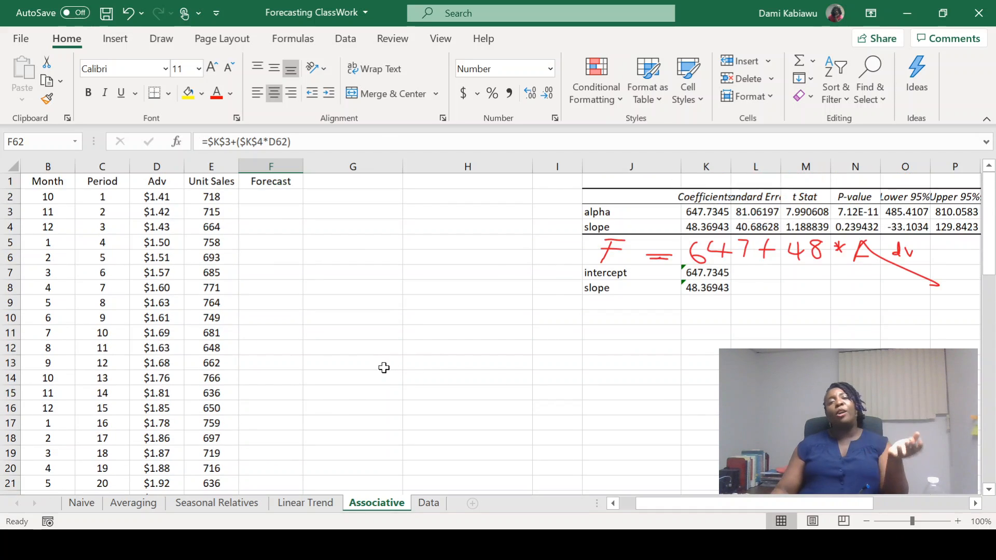
# - Calculate the period 1 forecast in F2 with =$K$3+(K4*D2), making only the intercept reference absolute
pyautogui.click(276, 198)
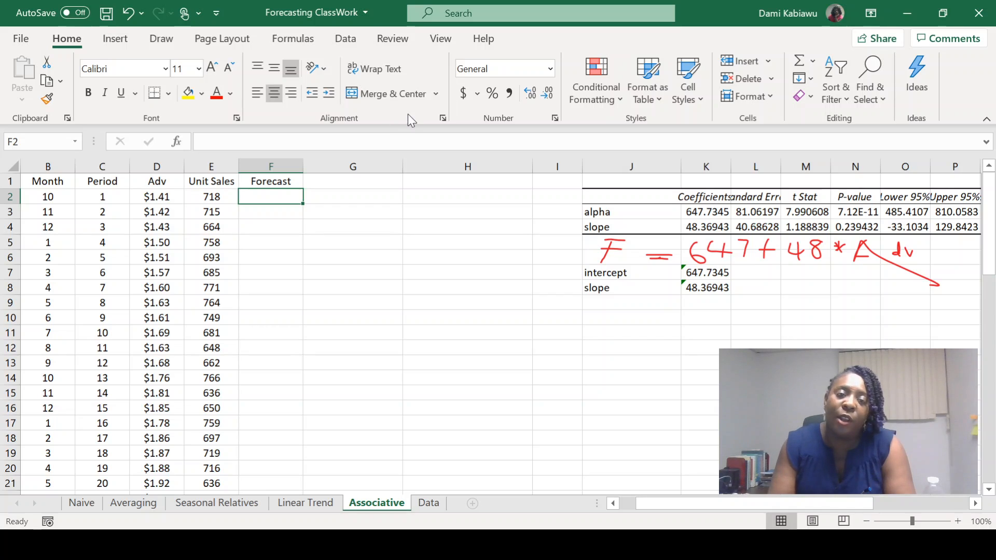
pyautogui.write('=')
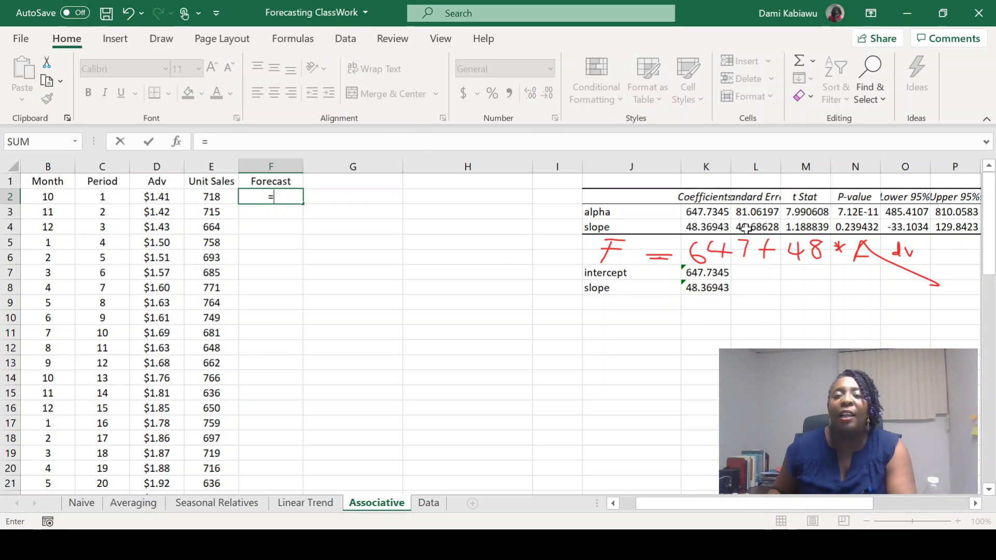
pyautogui.click(705, 213)
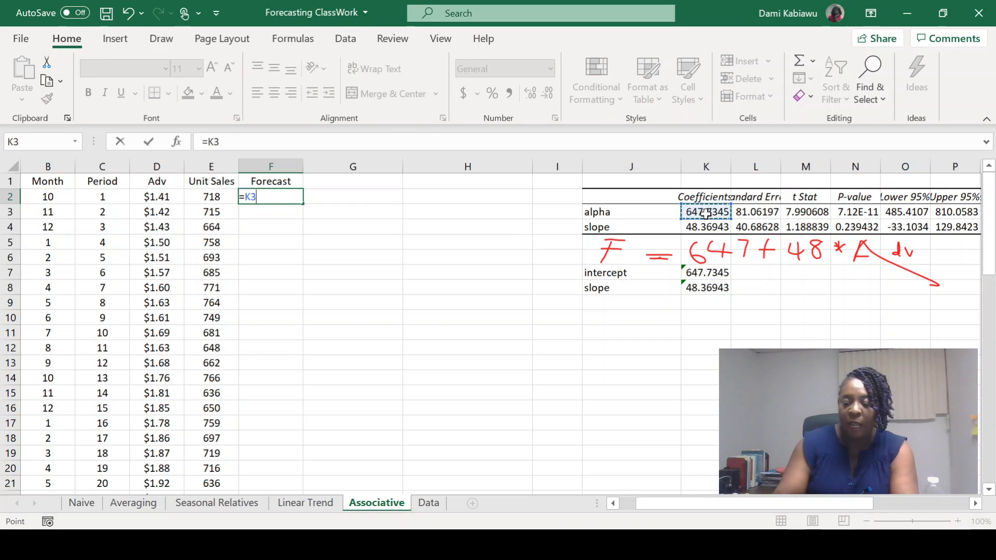
pyautogui.press('F4')
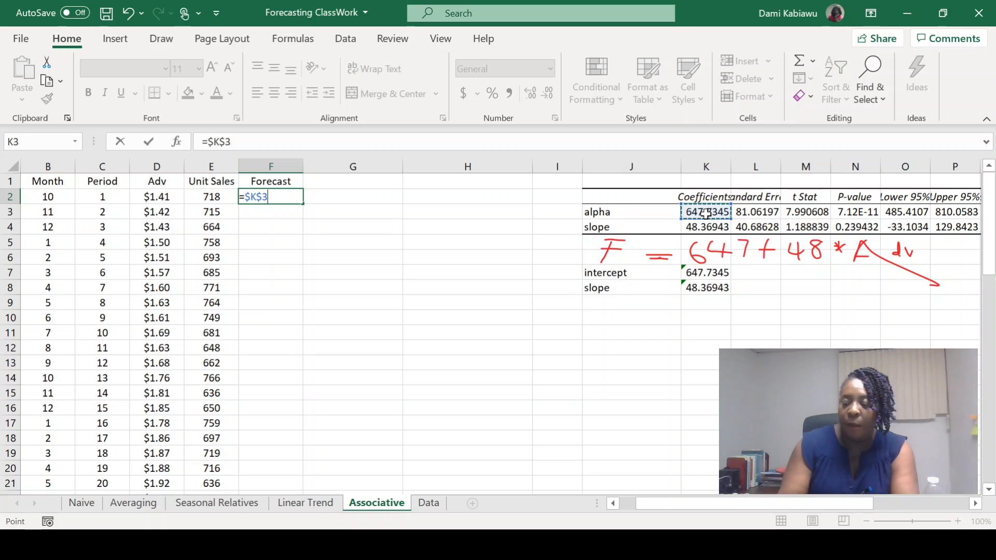
pyautogui.write('+(')
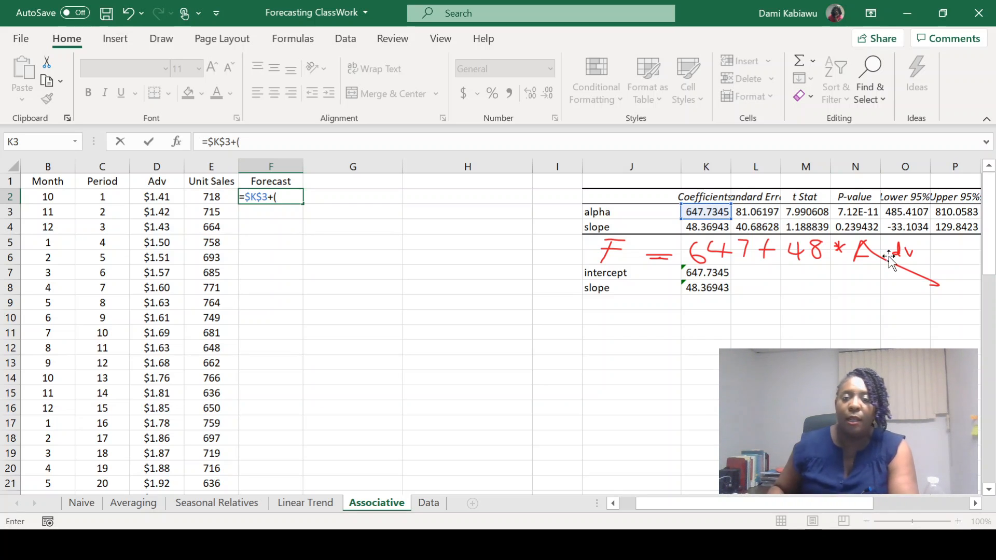
pyautogui.click(706, 227)
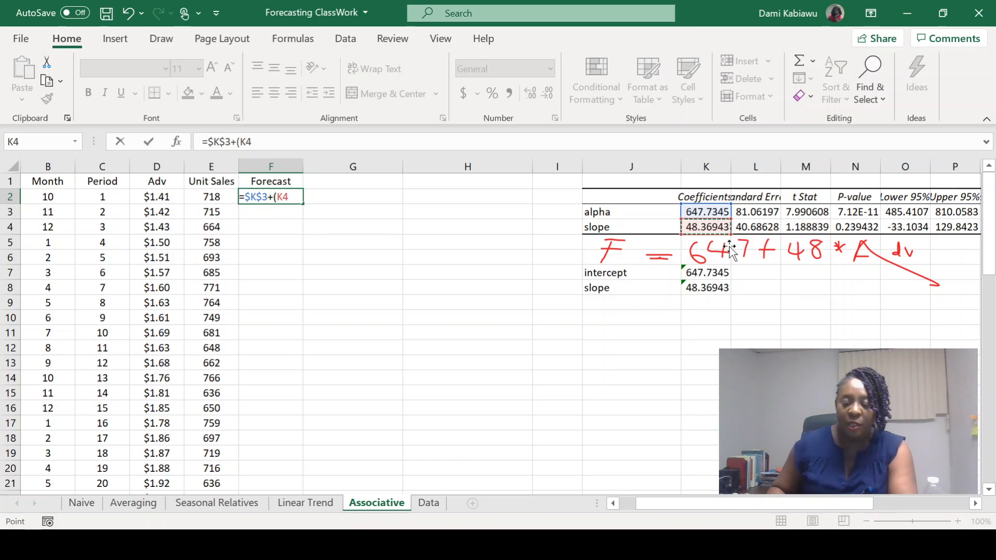
pyautogui.write('*')
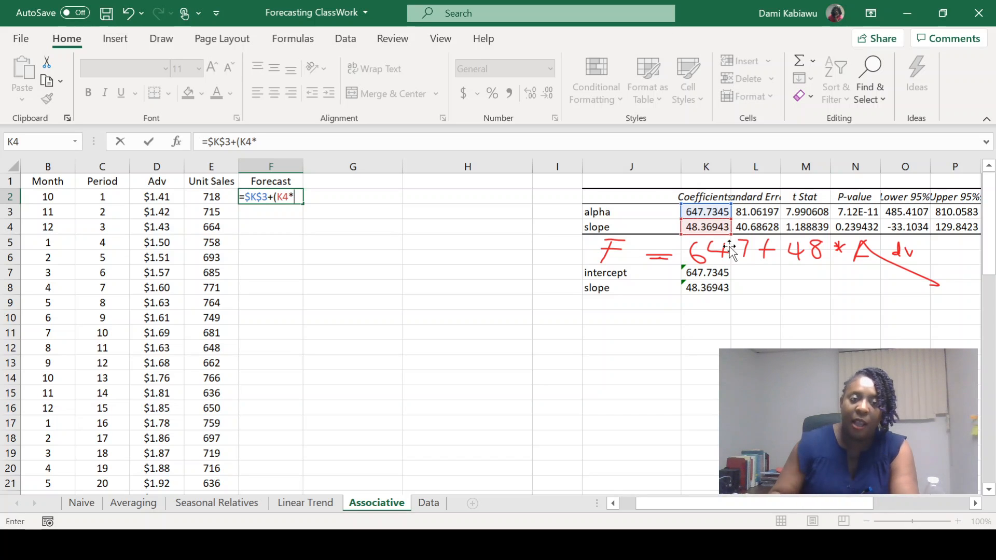
pyautogui.click(154, 195)
pyautogui.write(')')
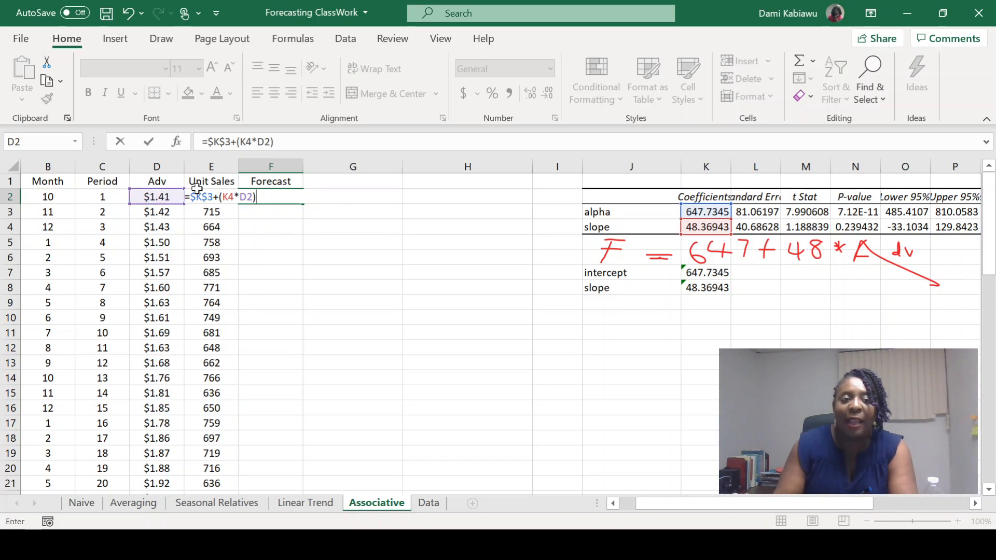
pyautogui.press('Return')
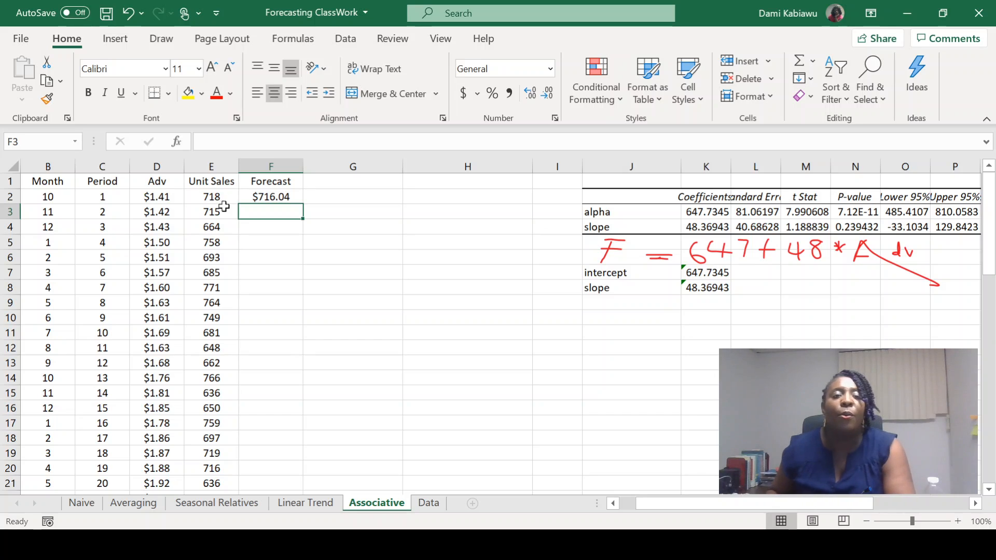
# - Make the slope reference in F2 absolute, so the formula reads =$K$3+($K$4*D2)
pyautogui.click(281, 197)
pyautogui.doubleClick(288, 197)
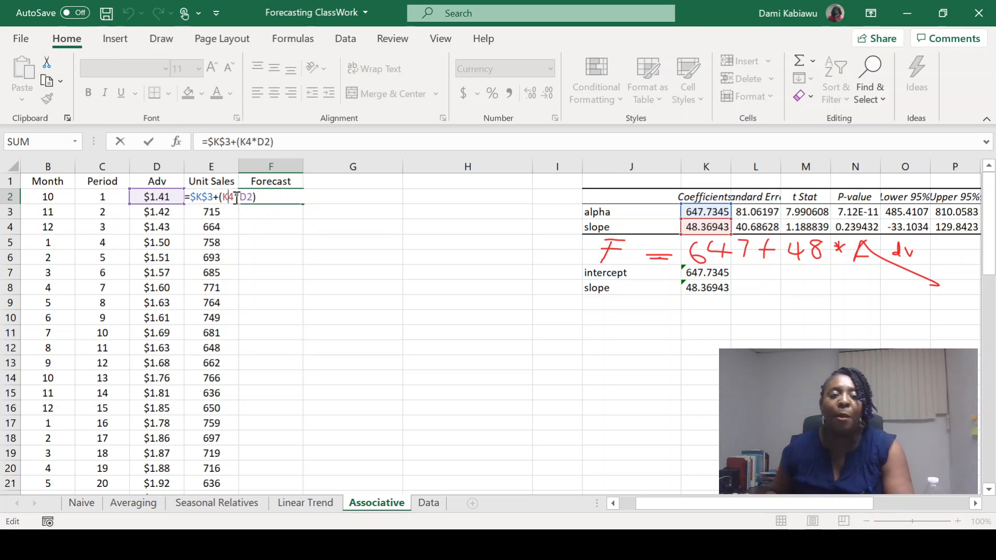
pyautogui.press('F4')
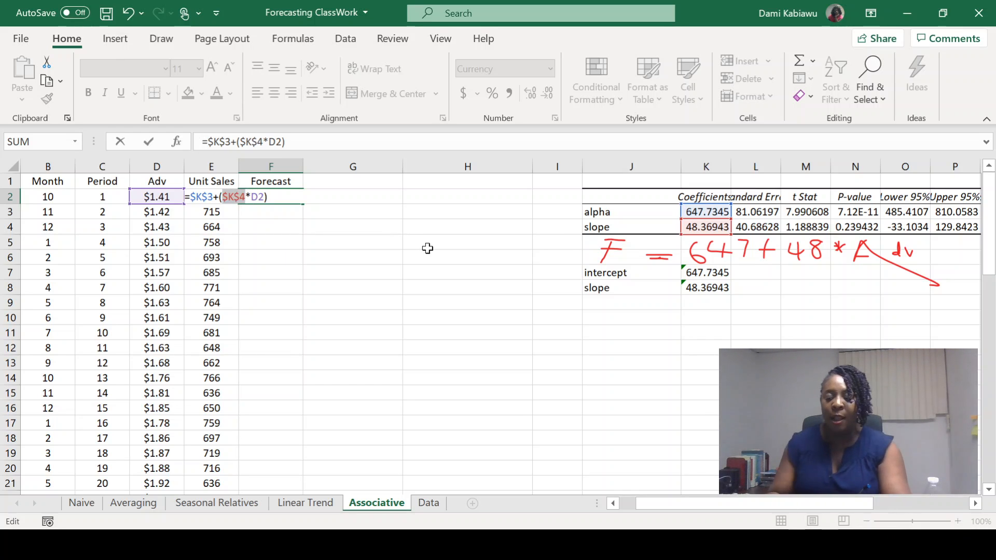
pyautogui.press('Return')
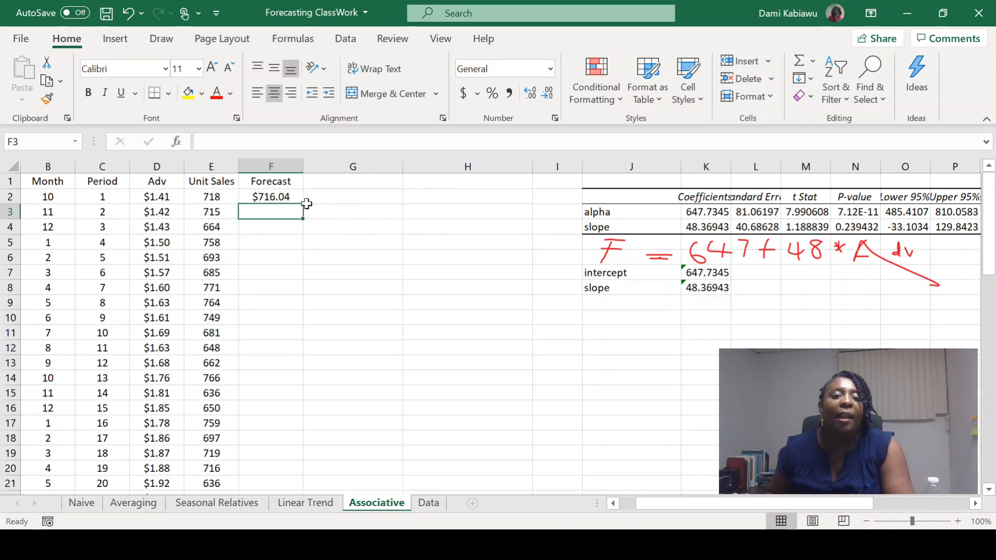
# - Fill the F2 forecast formula down through period 59 in F60 and format these forecasts as Number with no decimal places
pyautogui.click(291, 197)
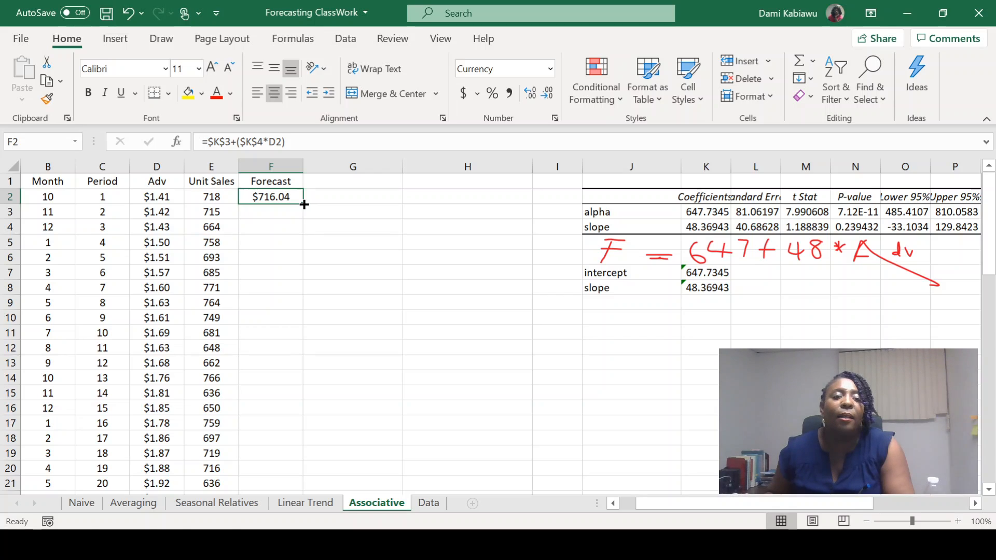
pyautogui.doubleClick(305, 206)
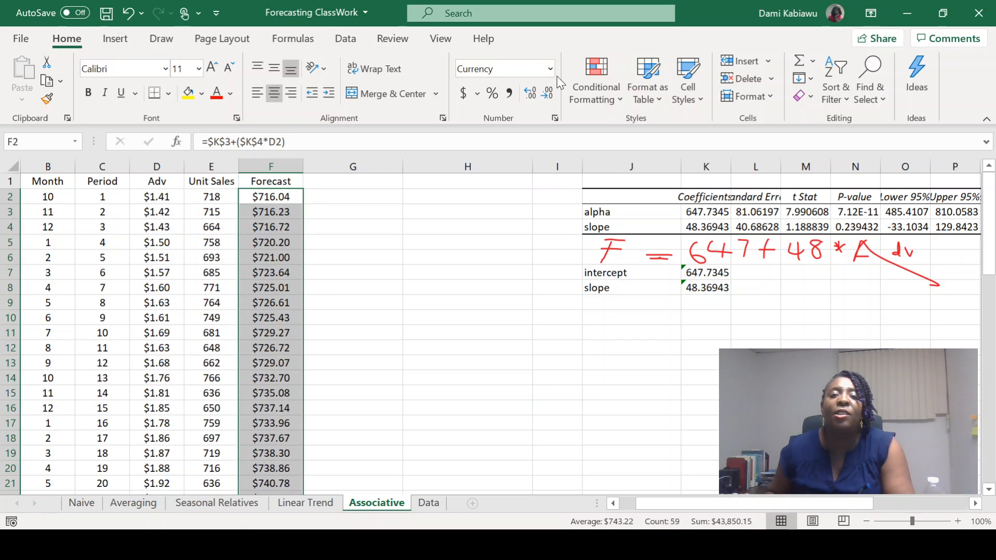
pyautogui.click(529, 94)
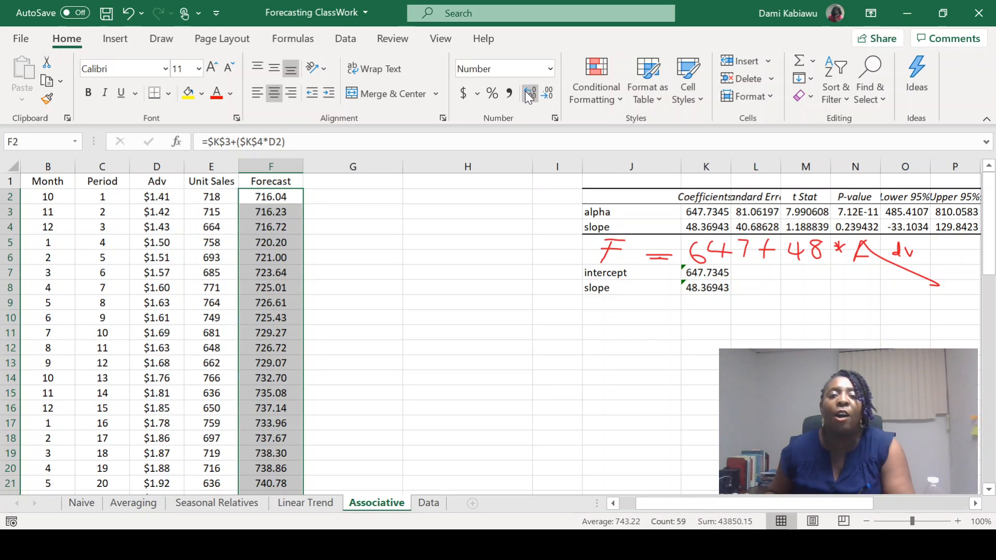
pyautogui.click(548, 93)
pyautogui.click(548, 93)
pyautogui.click(357, 271)
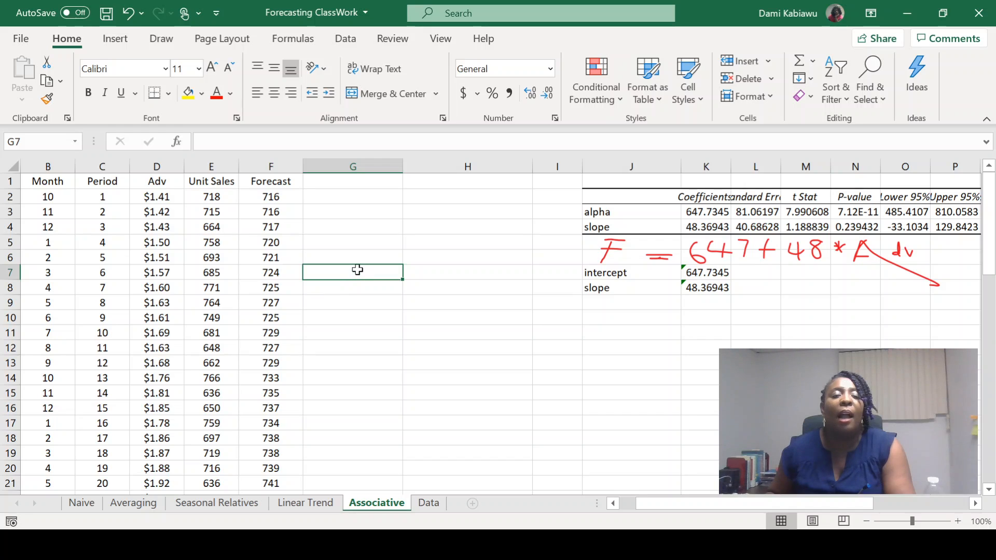
# - Compare the forecasts with the actual unit sales down the whole table, through period 62
pyautogui.scroll(-13, 357, 270)
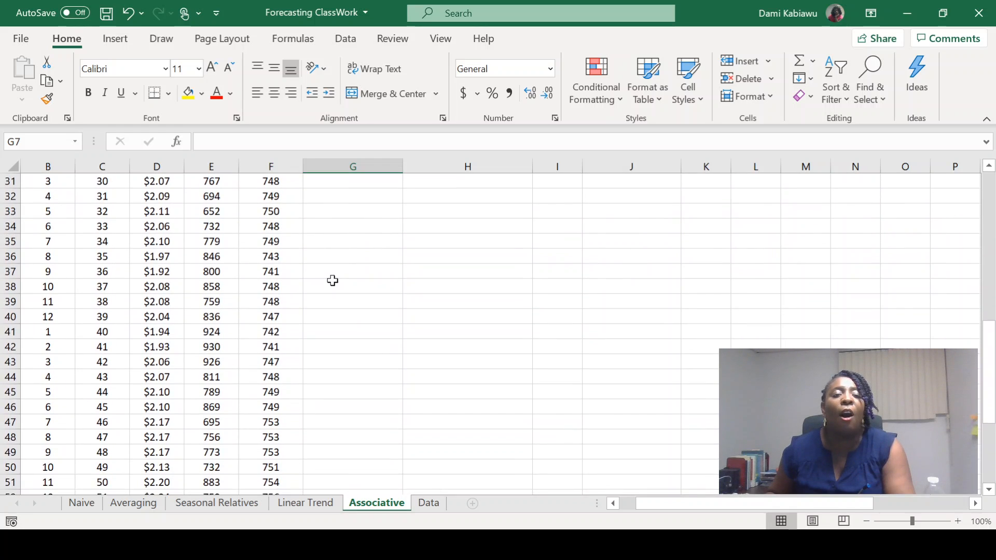
pyautogui.scroll(-2, 314, 285)
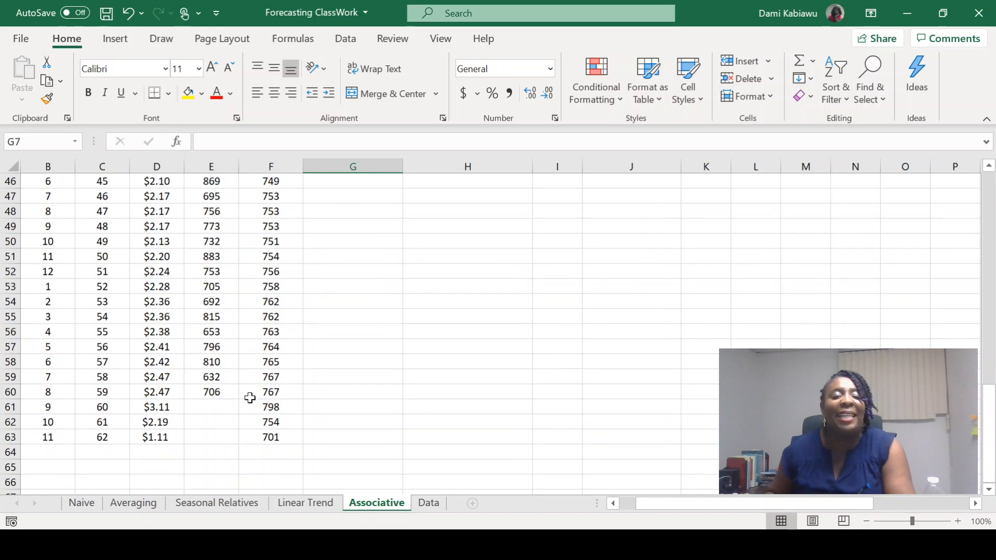
pyautogui.moveTo(263, 422); pyautogui.dragTo(229, 276)
pyautogui.scroll(5, 278, 289)
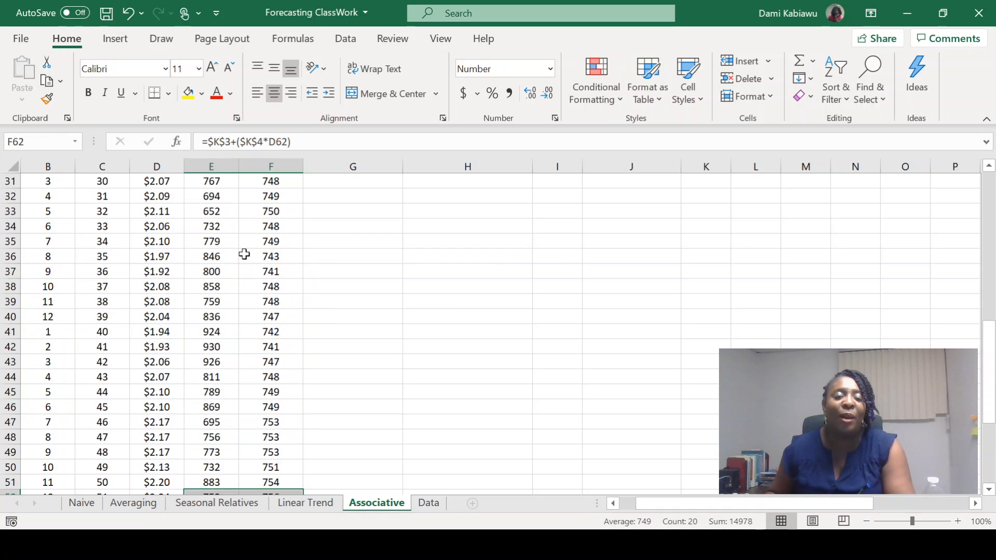
pyautogui.click(269, 256)
pyautogui.scroll(6, 298, 251)
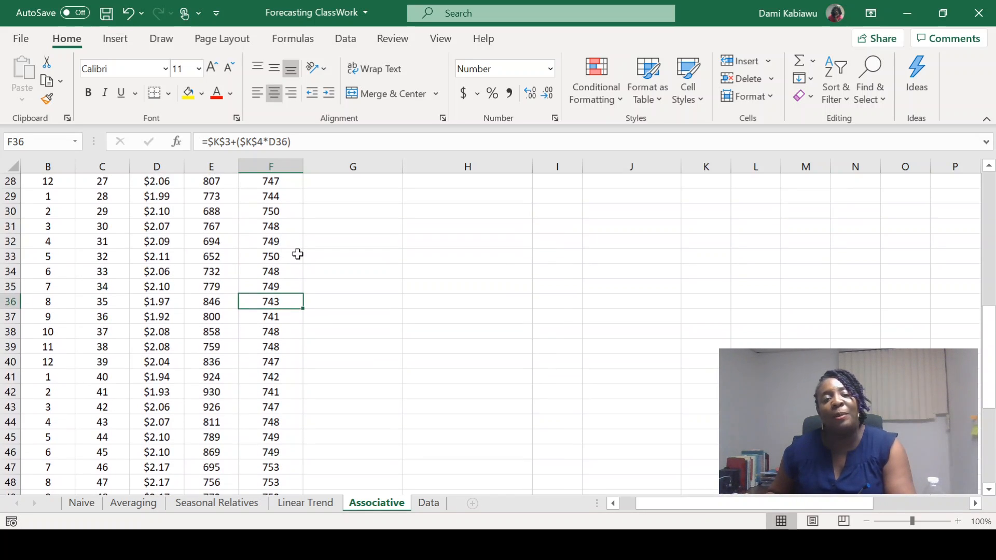
pyautogui.scroll(4, 306, 250)
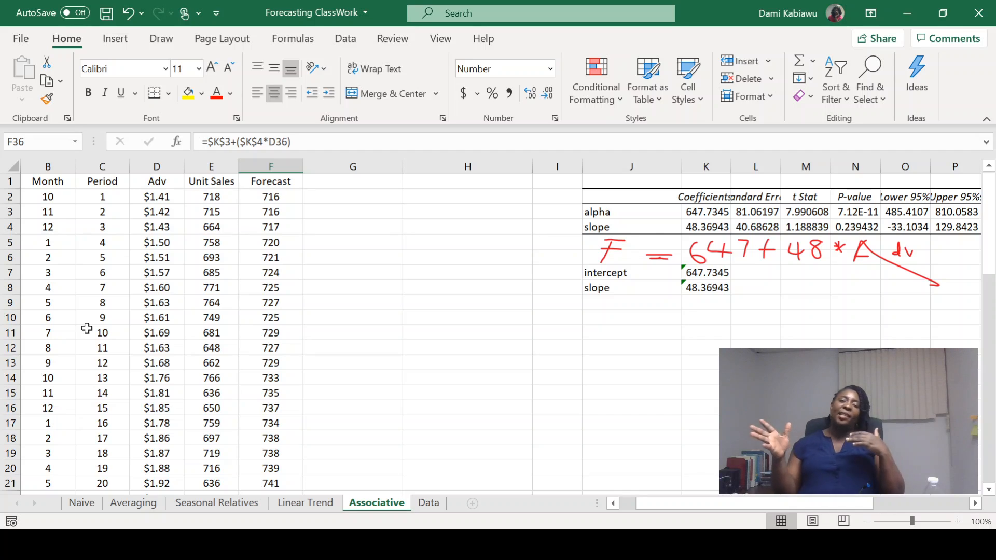